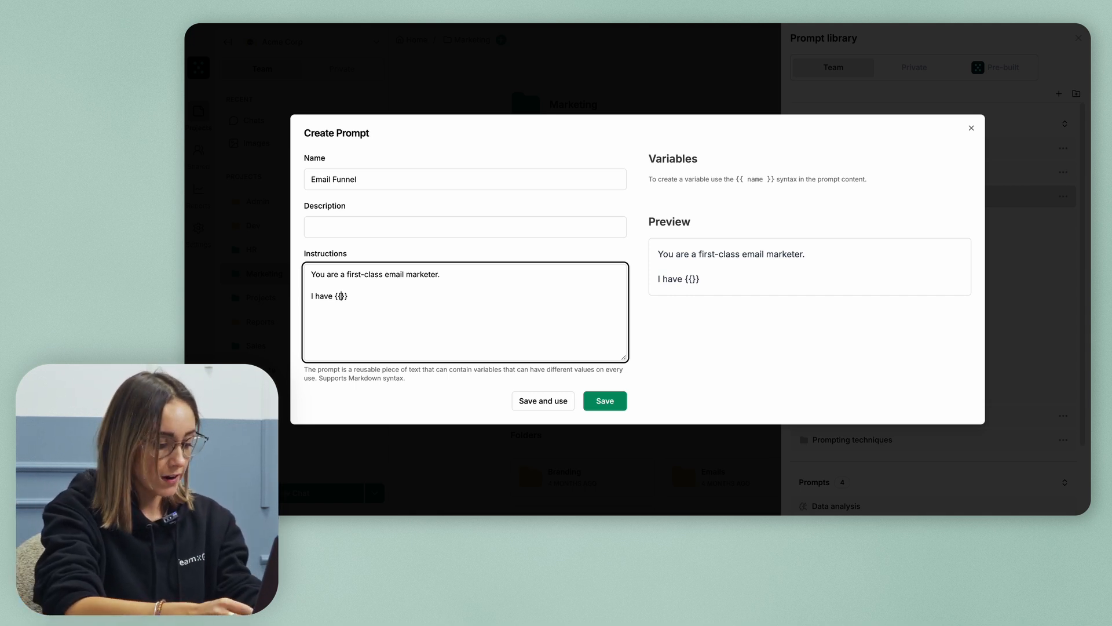
Add instruction sentences using {{what is your product or service}}, {{what do you sell?}} and {{insert price range}} variables
{"action": "type", "text": "what is yo"}
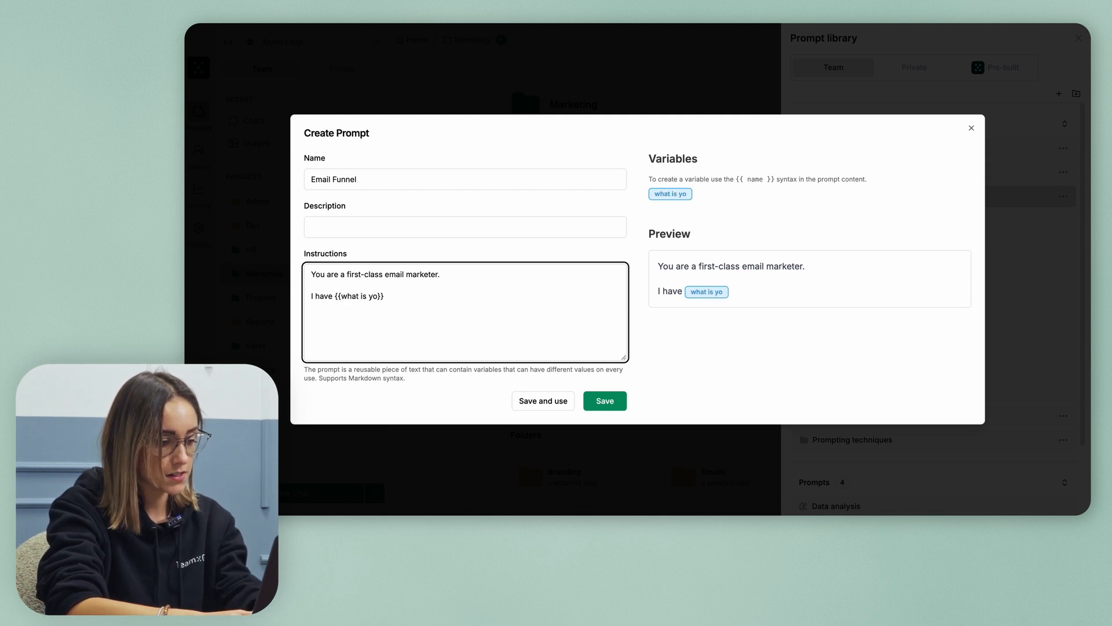
{"action": "type", "text": "ur pro"}
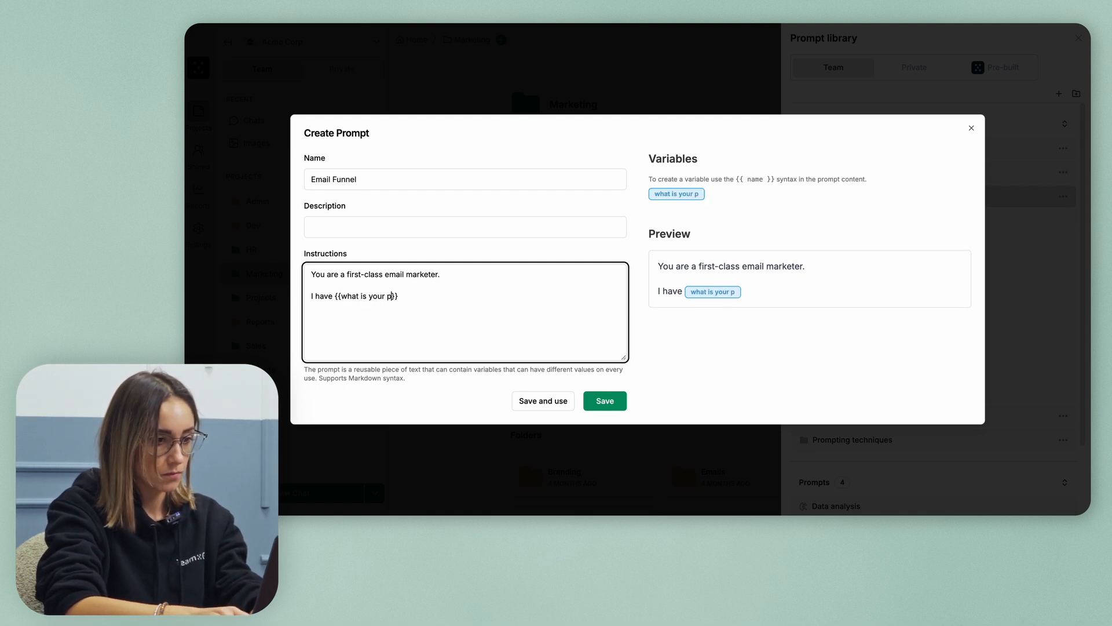
{"action": "type", "text": "duct or ser"}
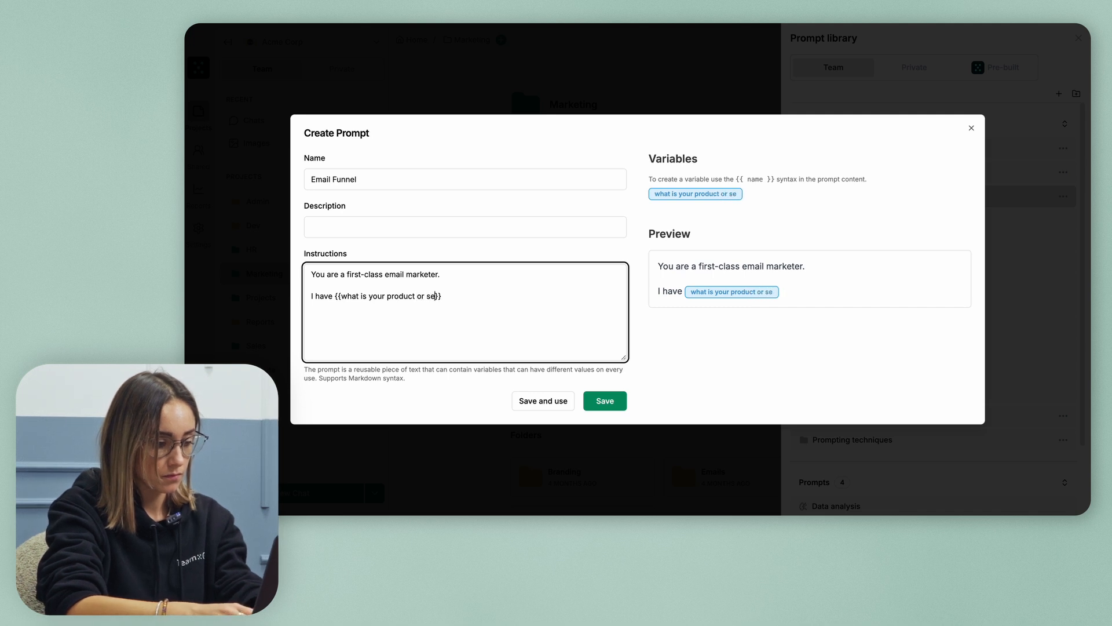
{"action": "type", "text": "vice"}
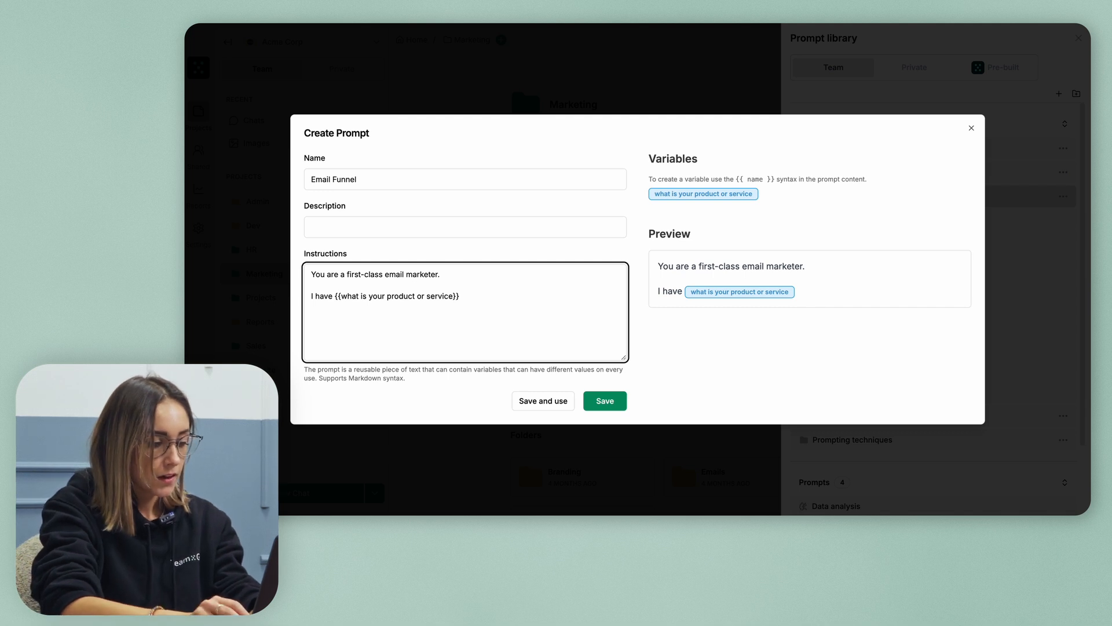
{"action": "type", "text": ". We"}
{"action": "key", "text": "BackSpace"}
{"action": "key", "text": "BackSpace"}
{"action": "key", "text": "BackSpace"}
{"action": "key", "text": "BackSpace"}
{"action": "key", "text": "BackSpace"}
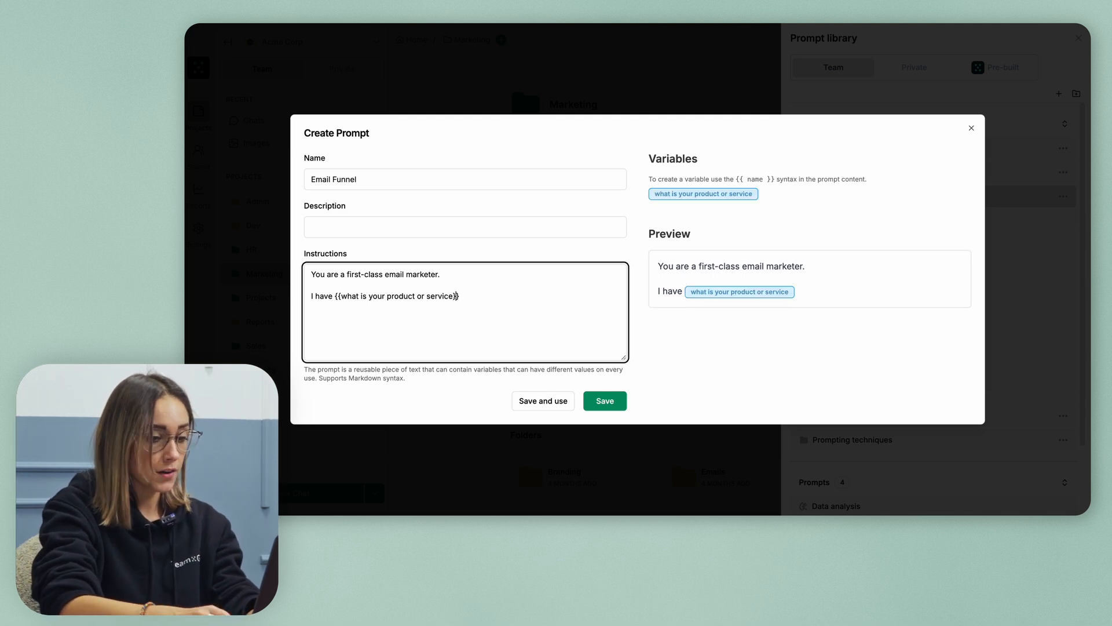
{"action": "type", "text": ". We "}
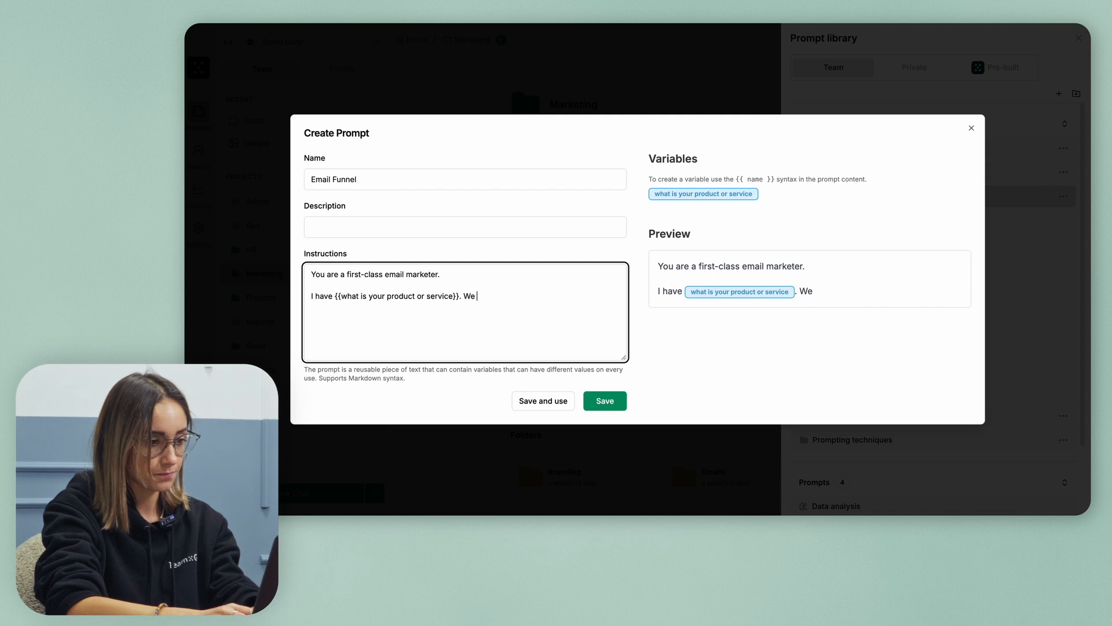
{"action": "type", "text": "are selling "}
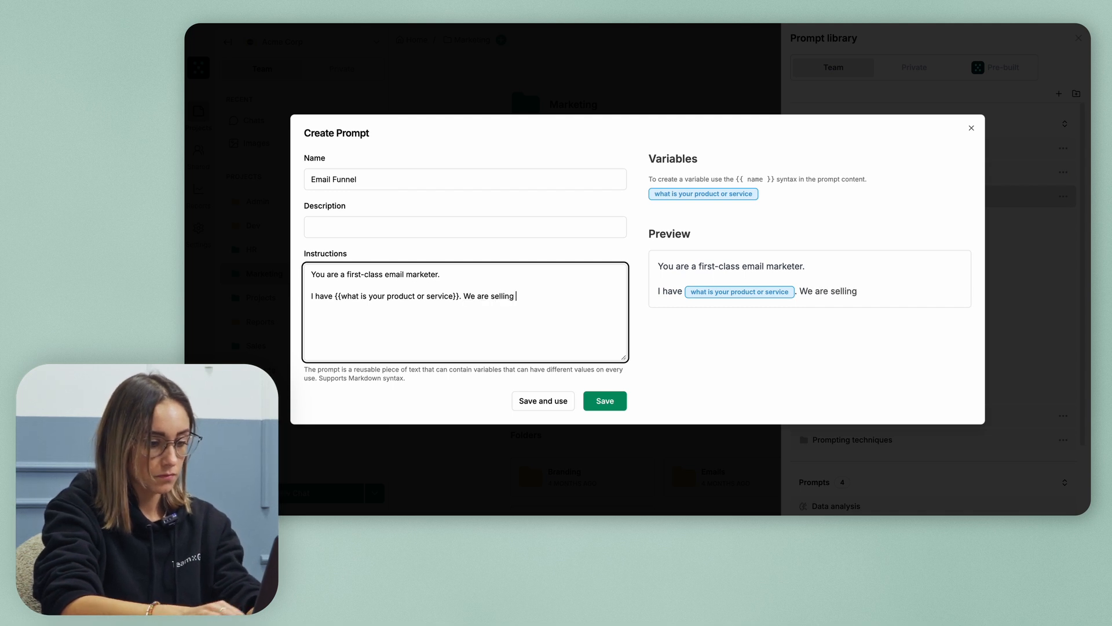
{"action": "type", "text": "{{}}"}
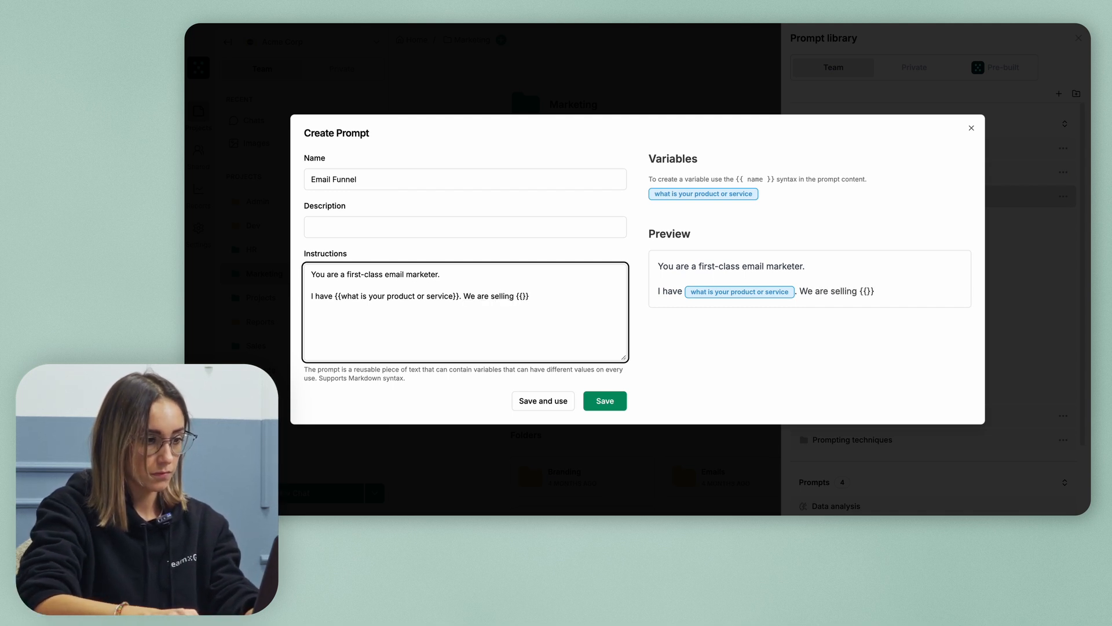
{"action": "type", "text": "what do you sell"}
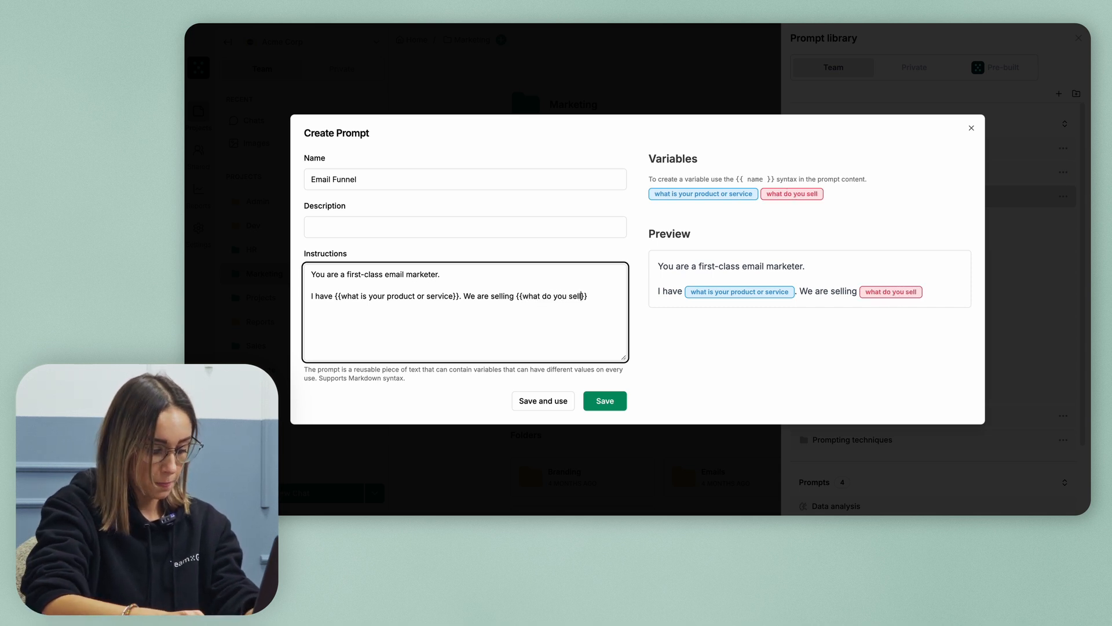
{"action": "type", "text": "?"}
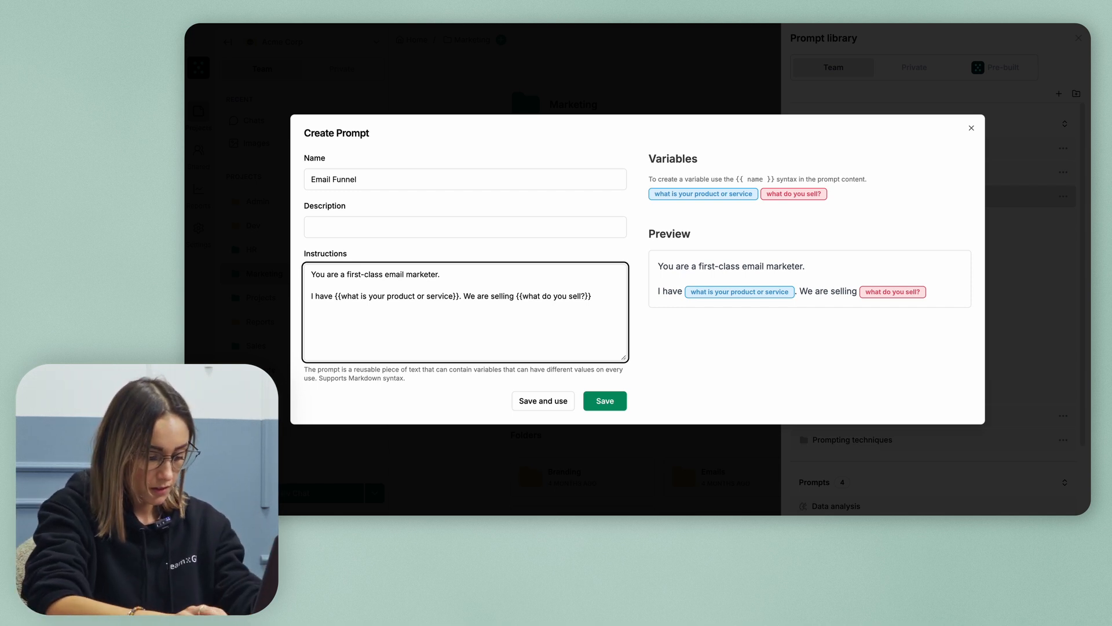
{"action": "type", "text": "which "}
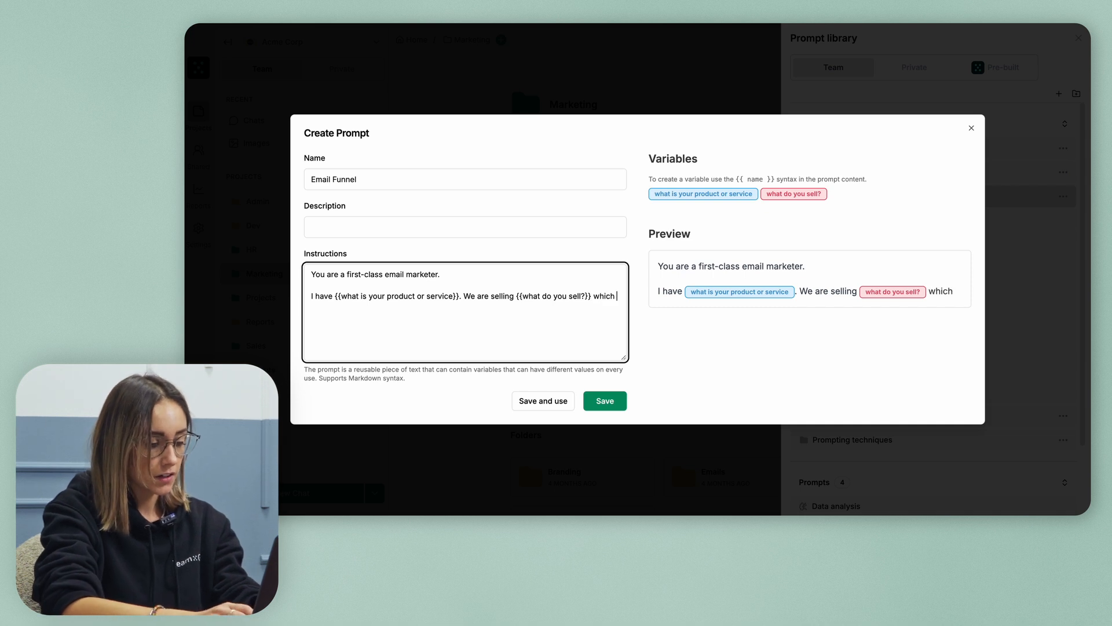
{"action": "type", "text": "is in the "}
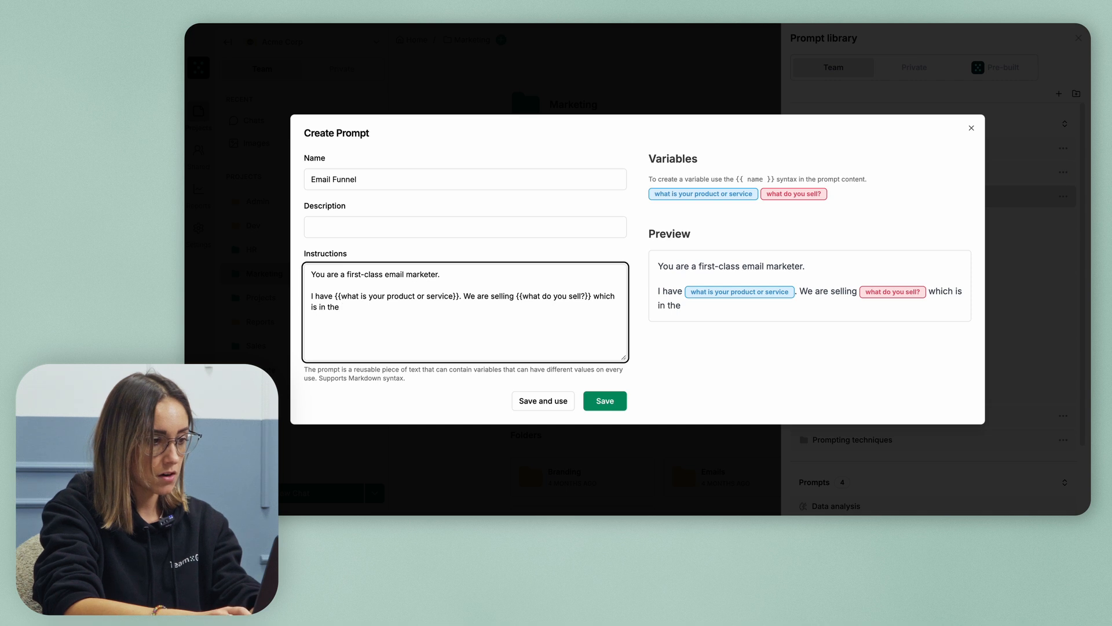
{"action": "type", "text": "price range of {{}}"}
{"action": "key", "text": "Left"}
{"action": "key", "text": "Left"}
{"action": "type", "text": "insert price range"}
{"action": "key", "text": "Right"}
{"action": "key", "text": "Right"}
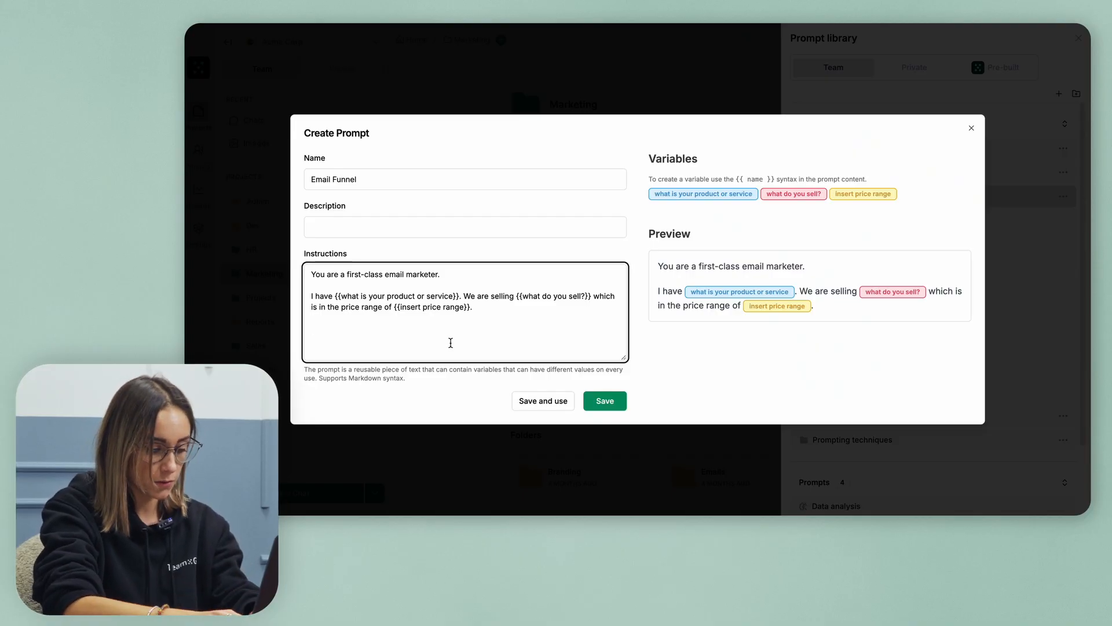
Write 'I want to create an email funnel for {{goal of the email funnel}}.' and start a new line
{"action": "type", "text": "I want to "}
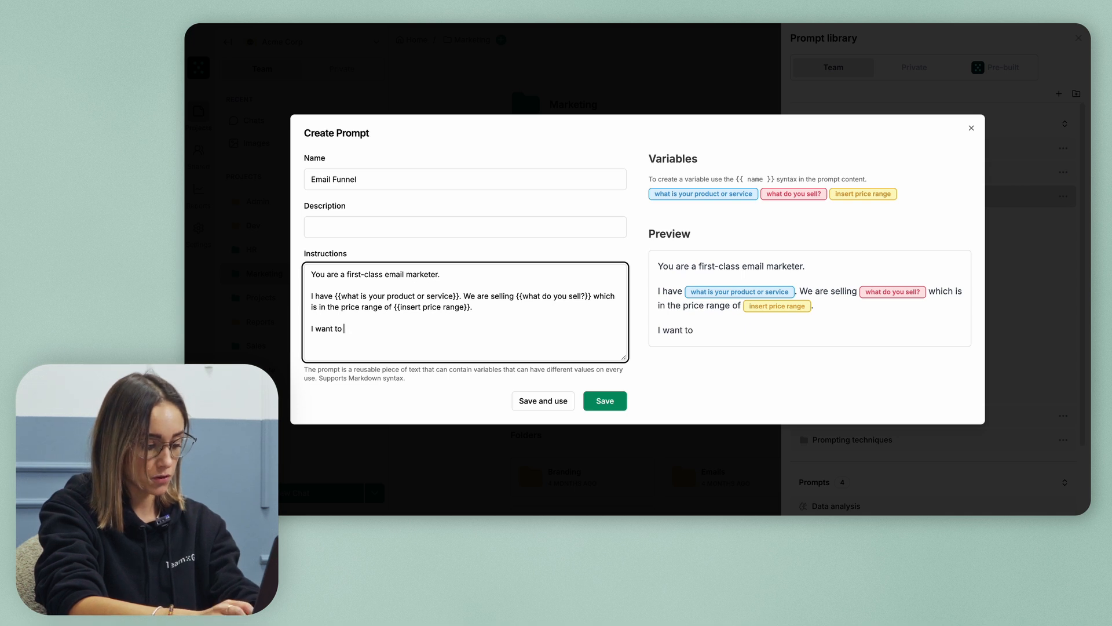
{"action": "type", "text": "create a"}
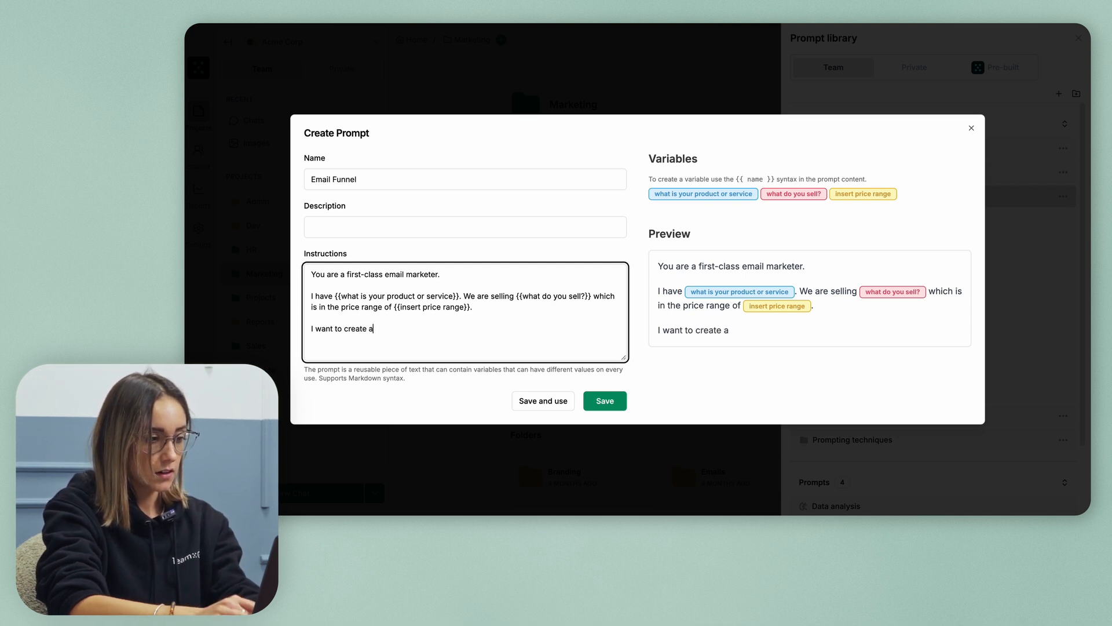
{"action": "type", "text": "n email funne"}
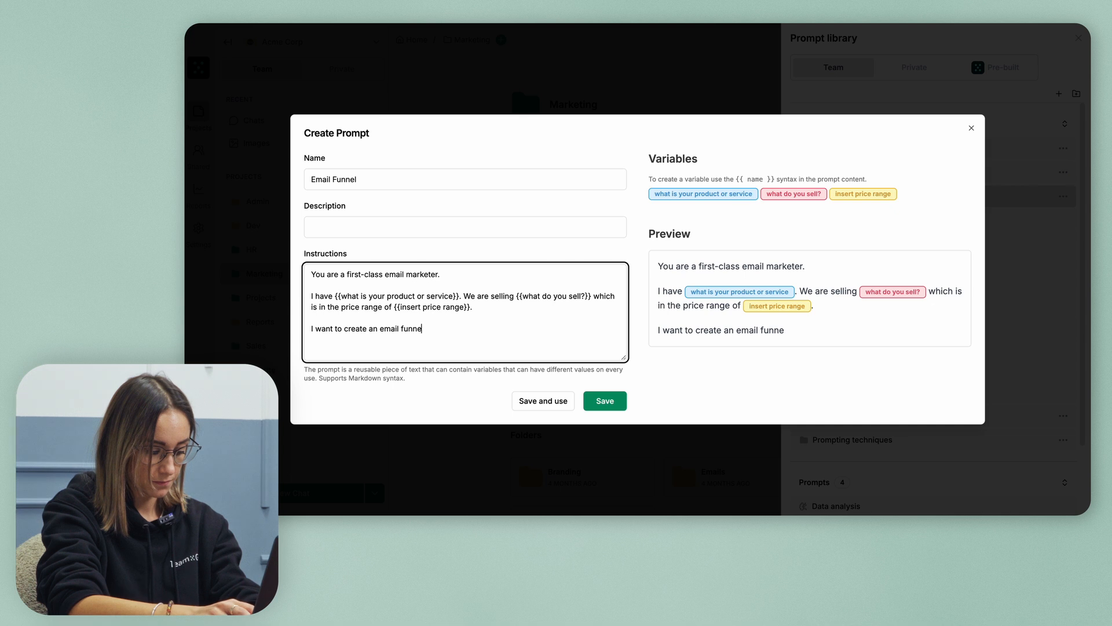
{"action": "type", "text": "l for "}
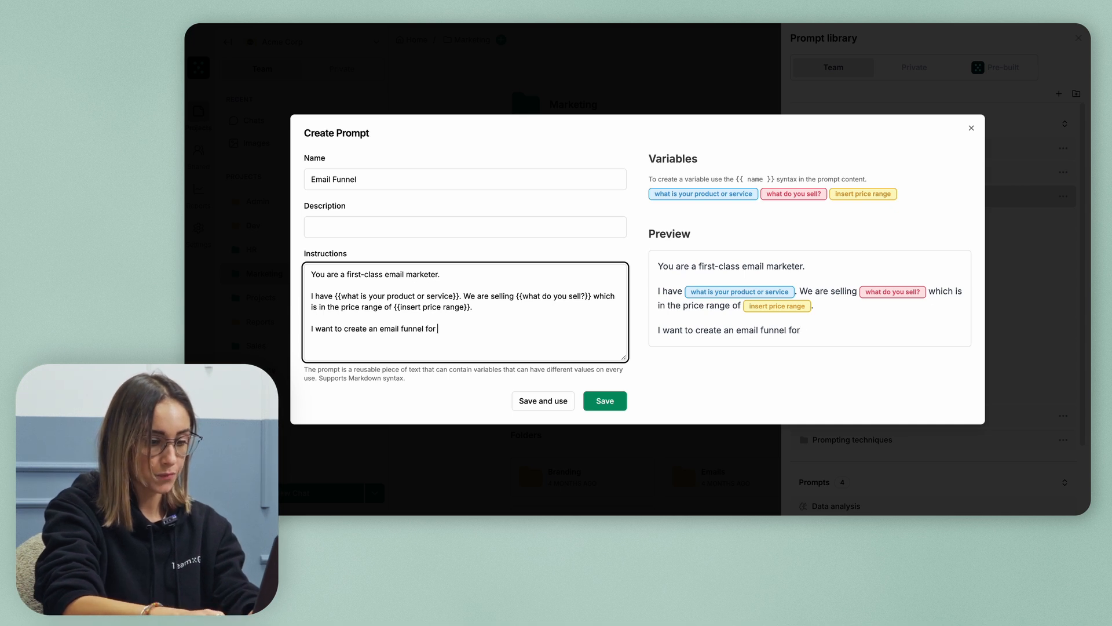
{"action": "type", "text": "{{}}"}
{"action": "key", "text": "Left"}
{"action": "key", "text": "Left"}
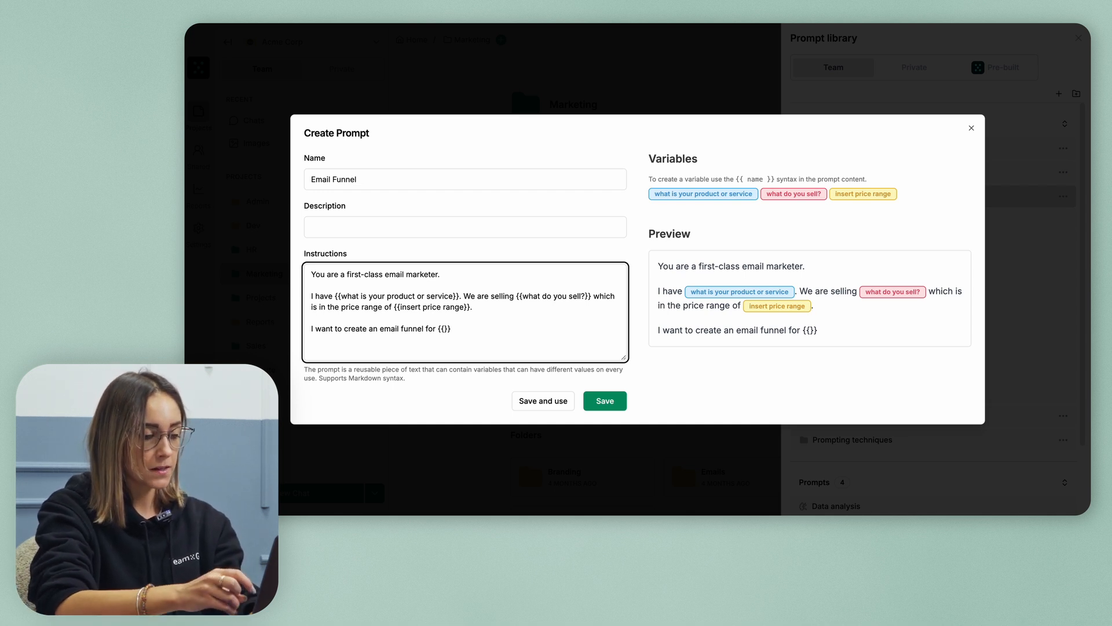
{"action": "type", "text": "goal"}
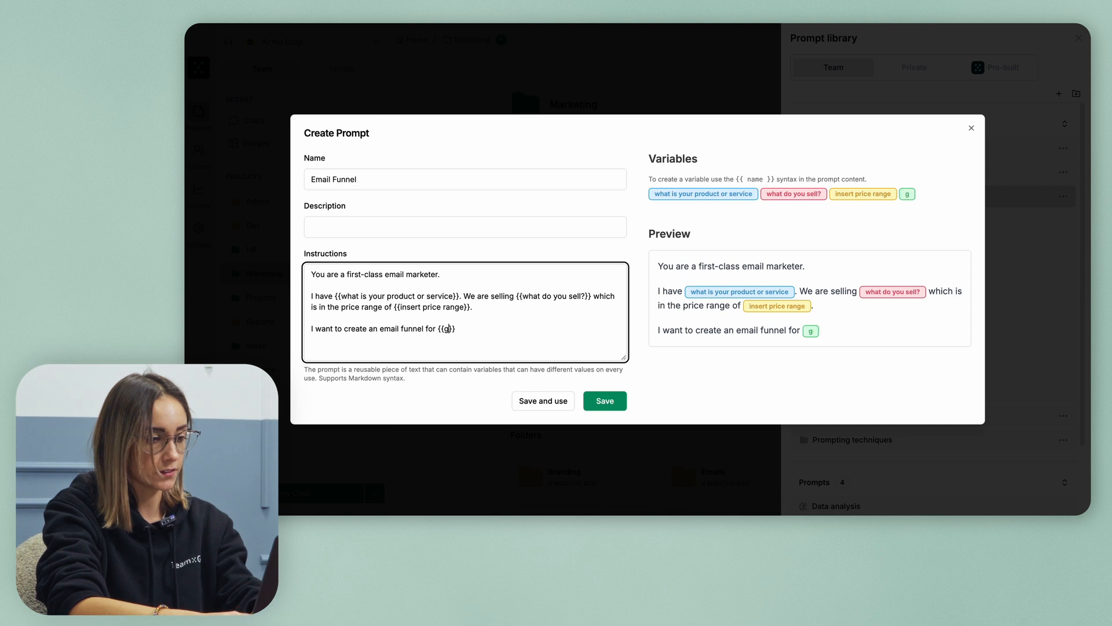
{"action": "type", "text": " of the email fu"}
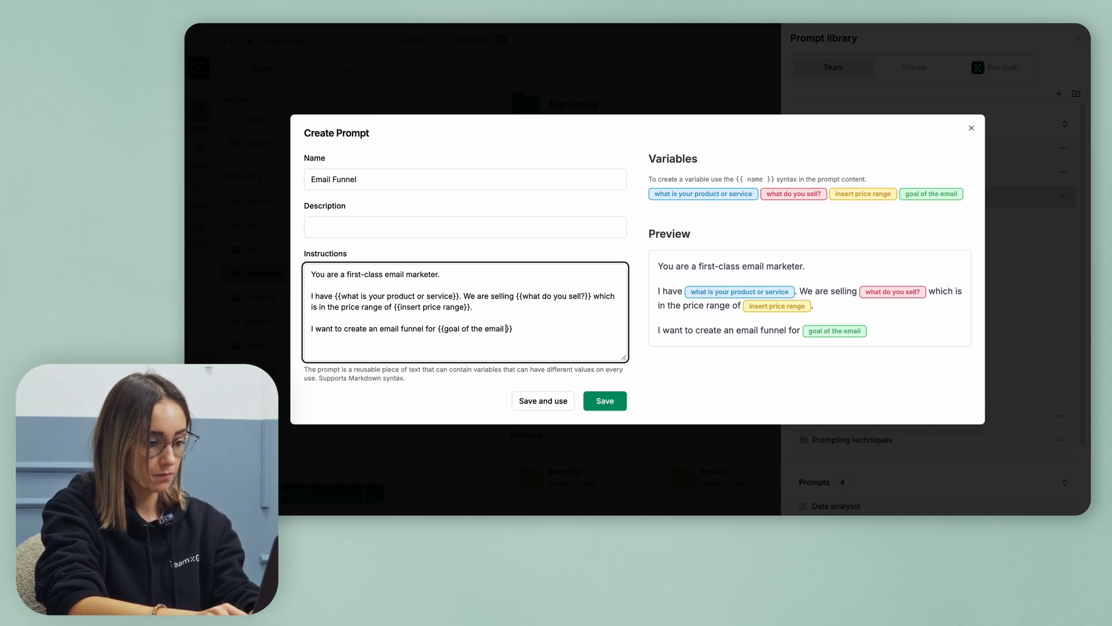
{"action": "type", "text": "nnel"}
{"action": "key", "text": "Right"}
{"action": "key", "text": "Right"}
{"action": "type", "text": "."}
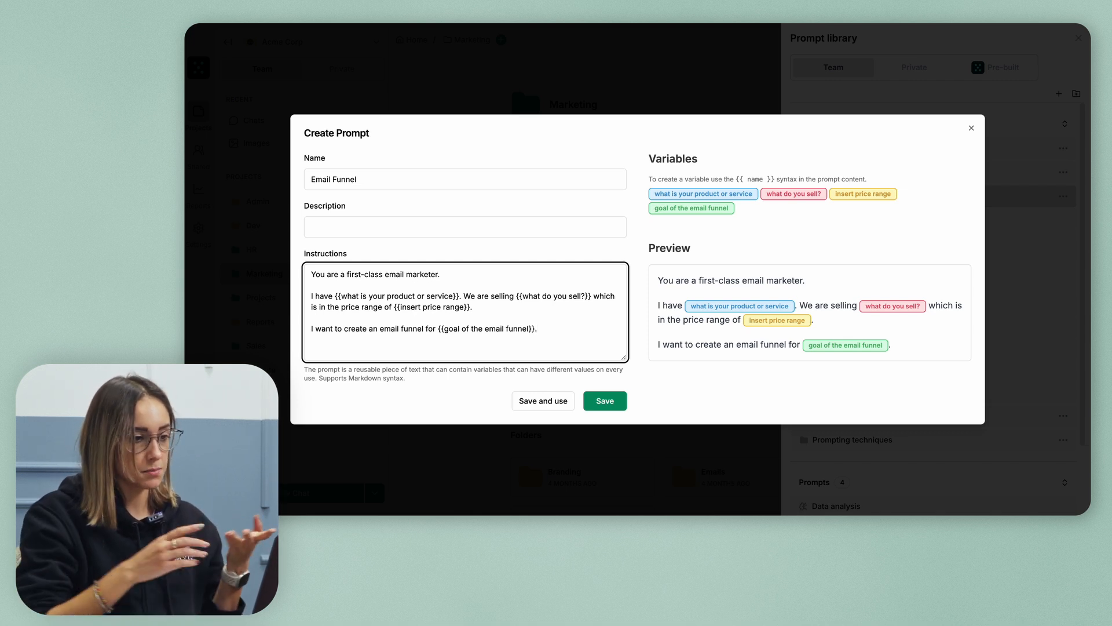
{"action": "key", "text": "Return"}
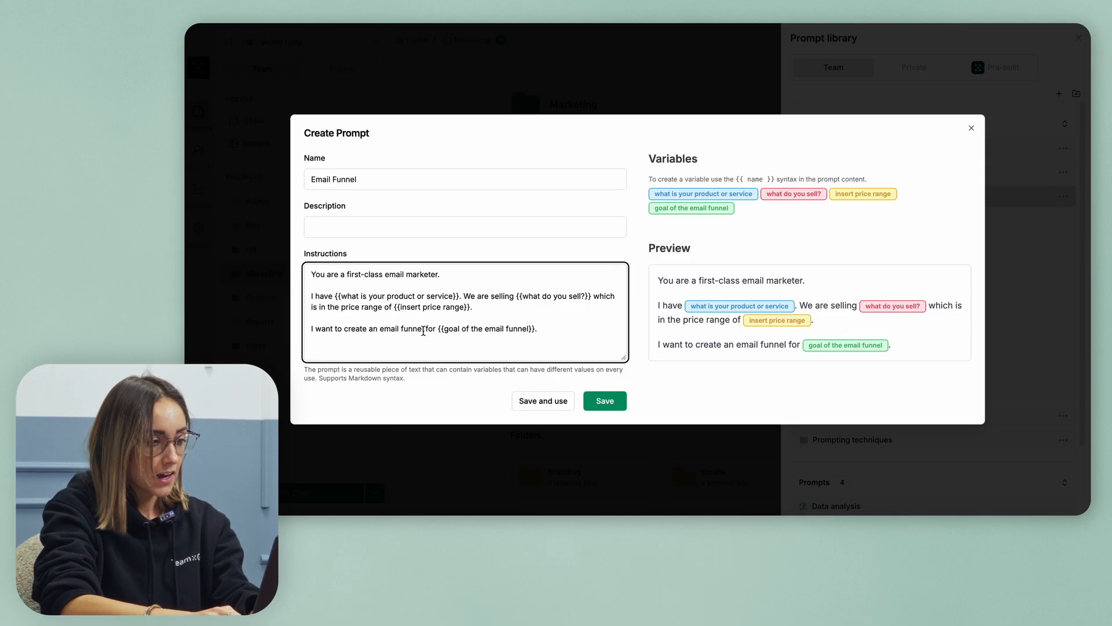
Add the email-funnel plan request and 'My ideal customers are {{target audience}}.' as new paragraphs
{"action": "type", "text": "Make "}
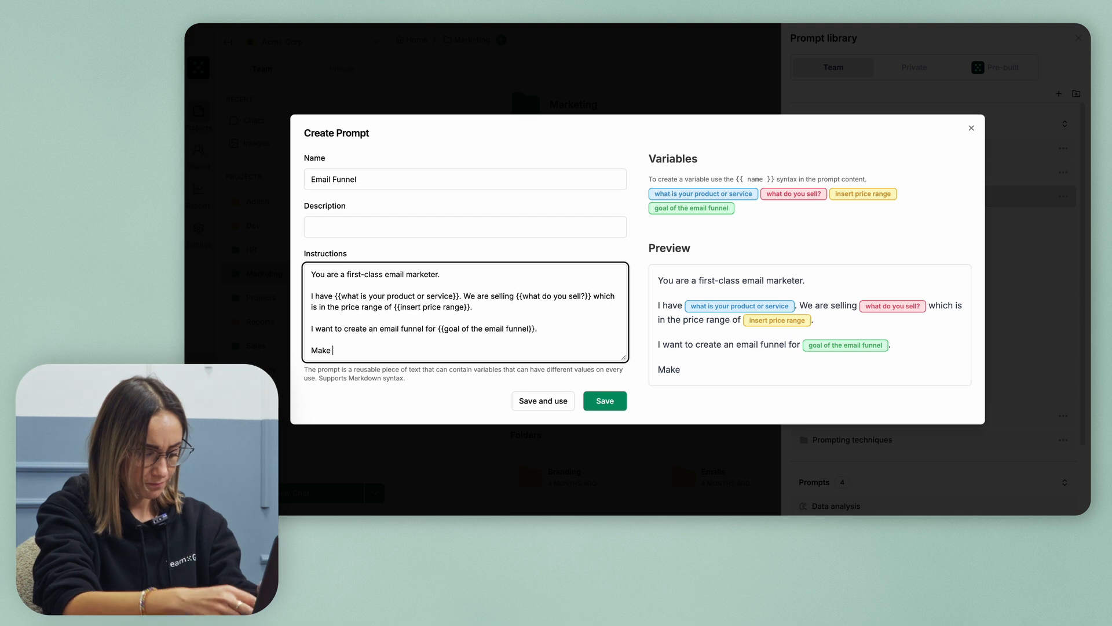
{"action": "type", "text": "a plan for "}
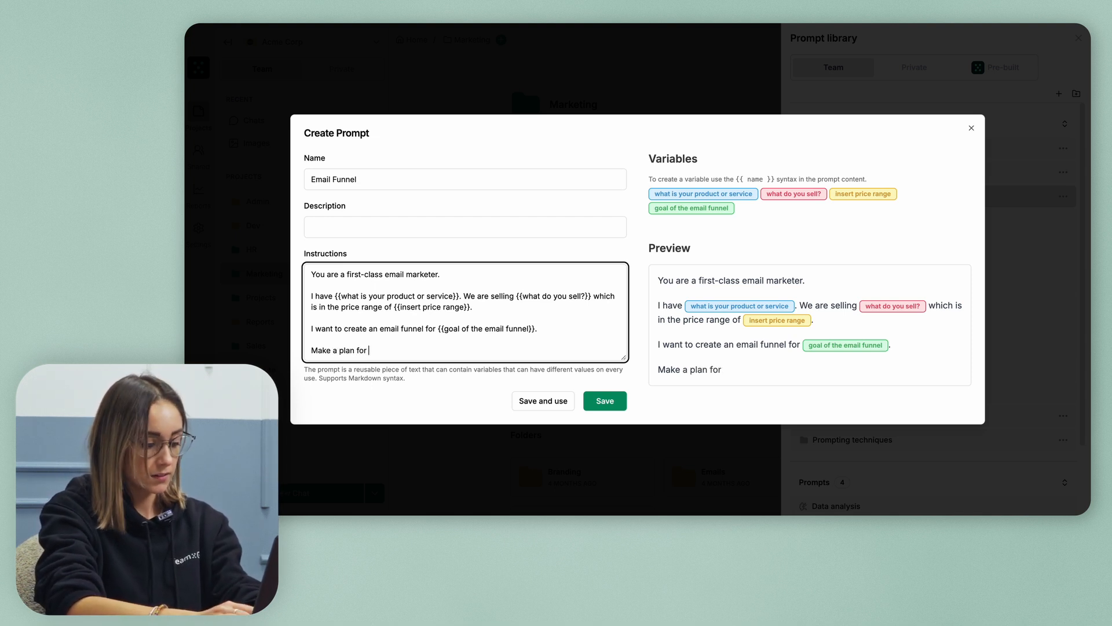
{"action": "type", "text": "an email funnel that I should be sending to my client"}
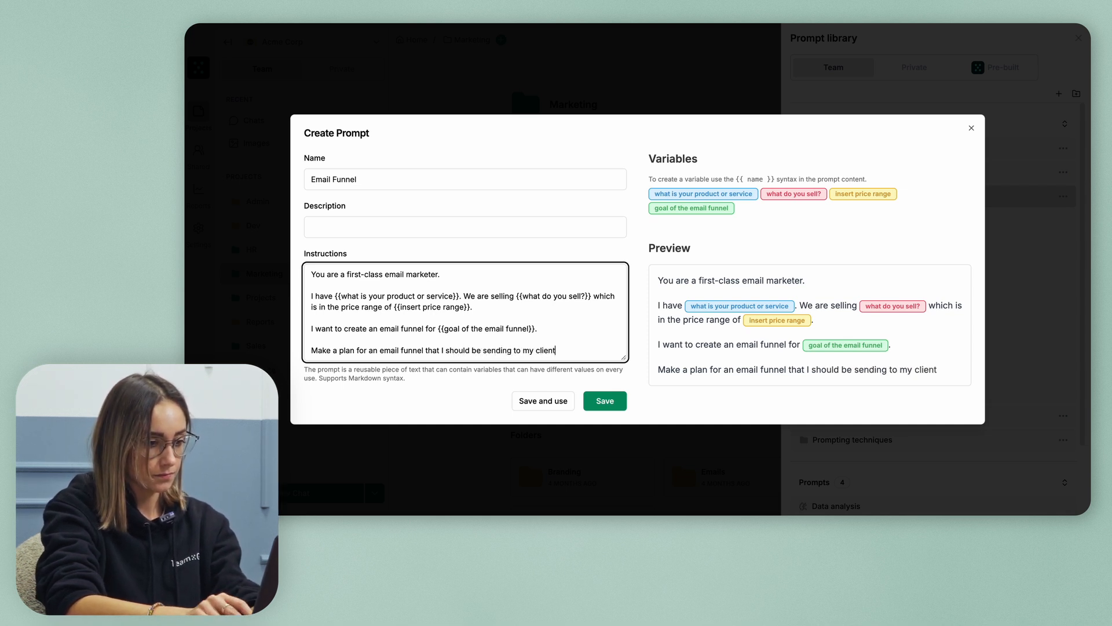
{"action": "type", "text": "s."}
{"action": "key", "text": "Return"}
{"action": "key", "text": "Return"}
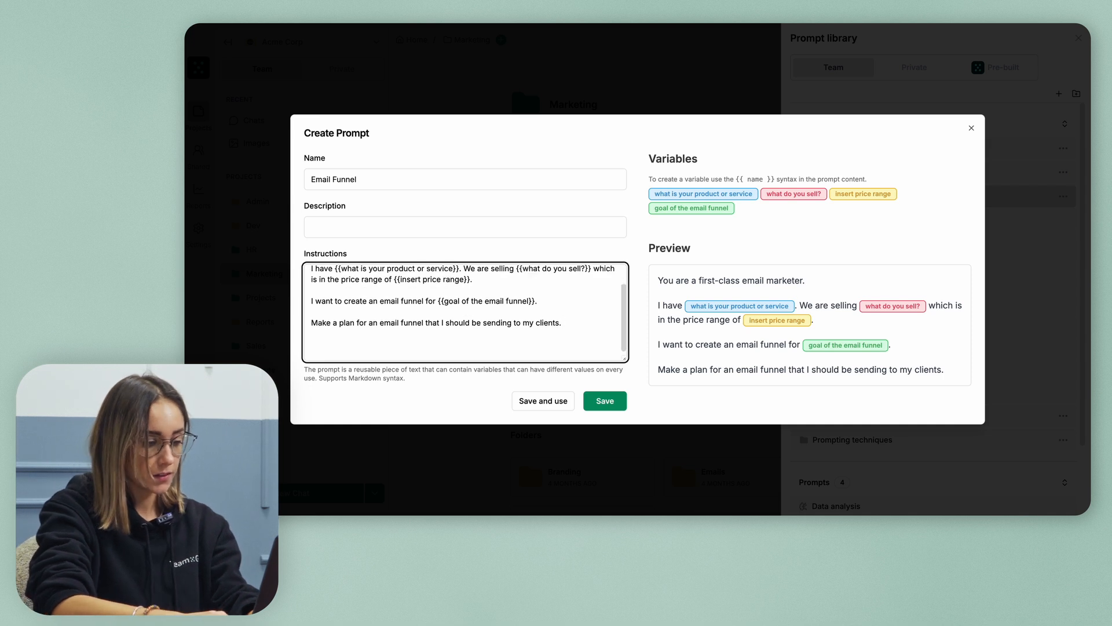
{"action": "type", "text": "My "}
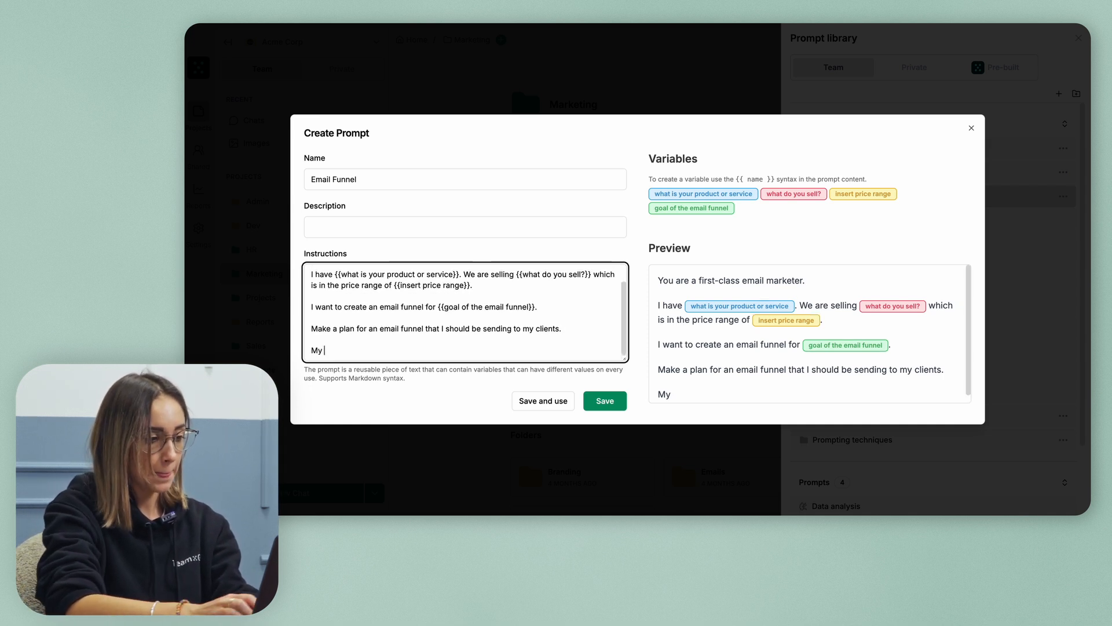
{"action": "type", "text": "ideal custo"}
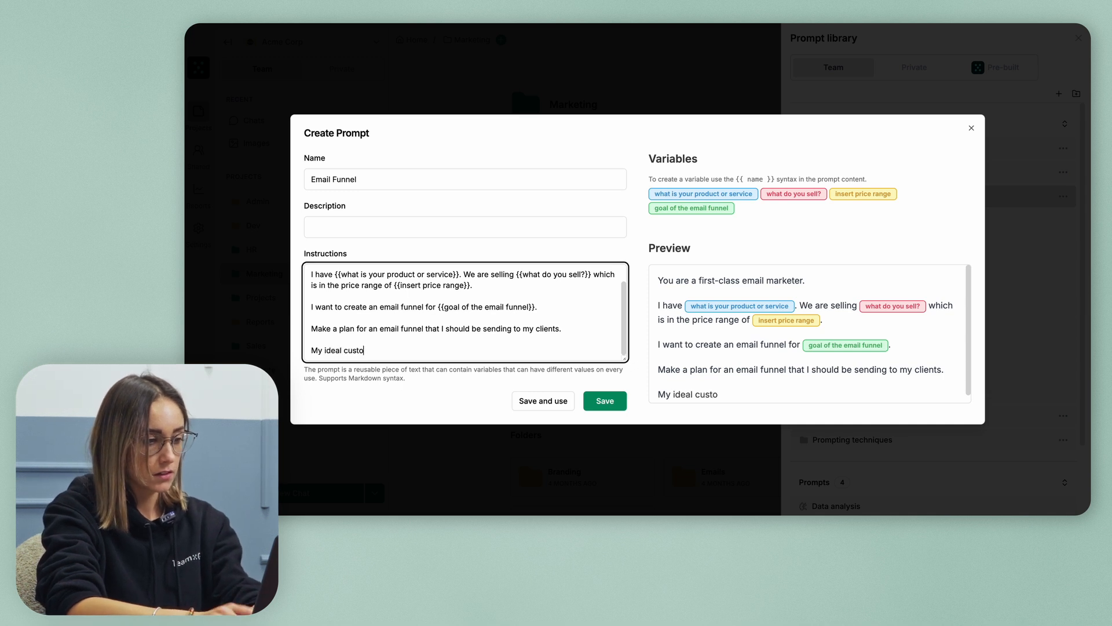
{"action": "type", "text": "mers are {{}}"}
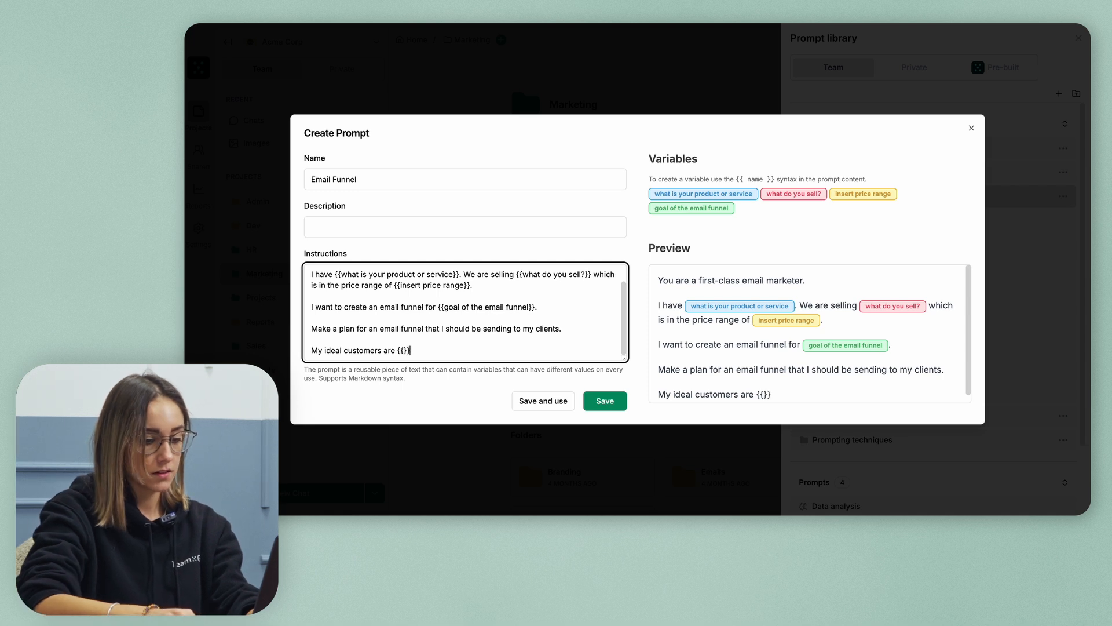
{"action": "type", "text": "."}
{"action": "key", "text": "Left"}
{"action": "key", "text": "Left"}
{"action": "key", "text": "Left"}
{"action": "type", "text": "target audience"}
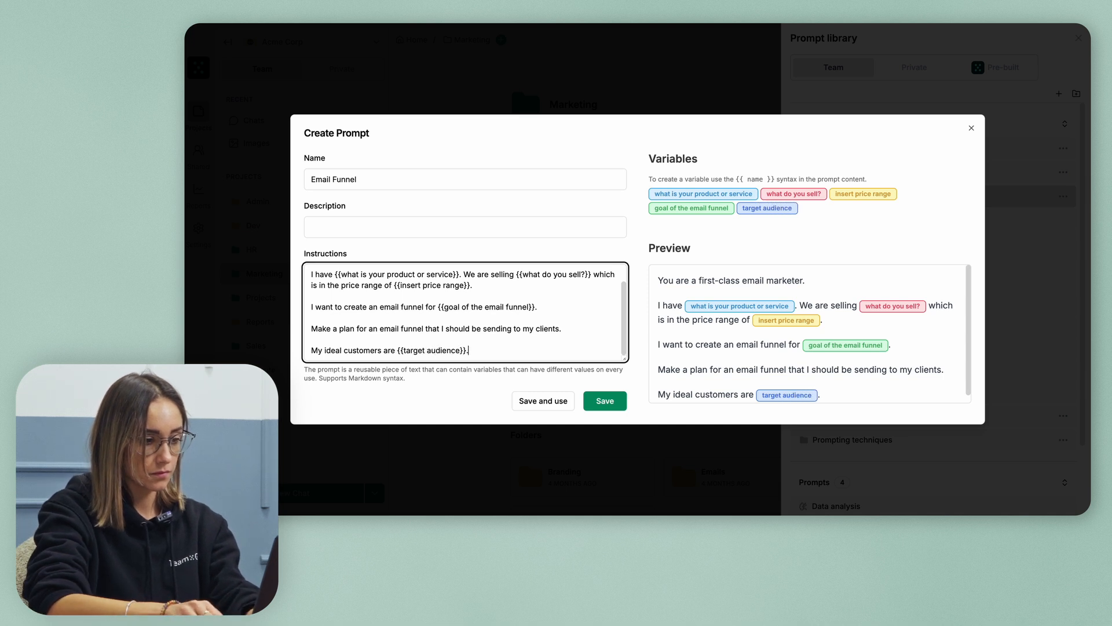
{"action": "key", "text": "End"}
{"action": "key", "text": "Return"}
{"action": "key", "text": "Return"}
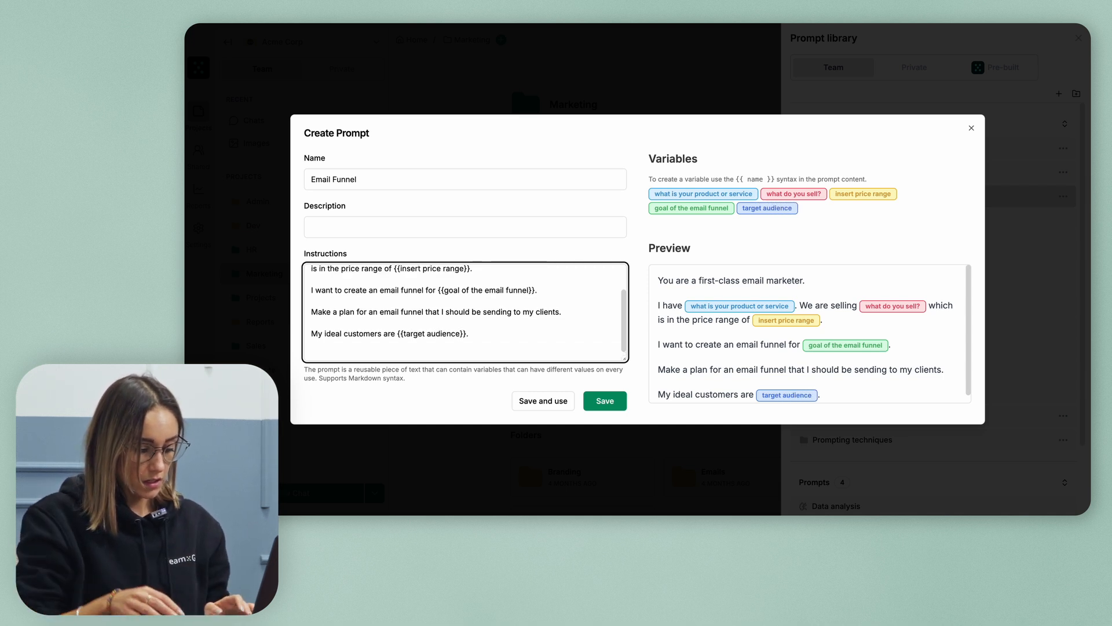
Add lines for the {{tone of voice}} and {{short, medium, long}} email length variables
{"action": "type", "text": "I want the e"}
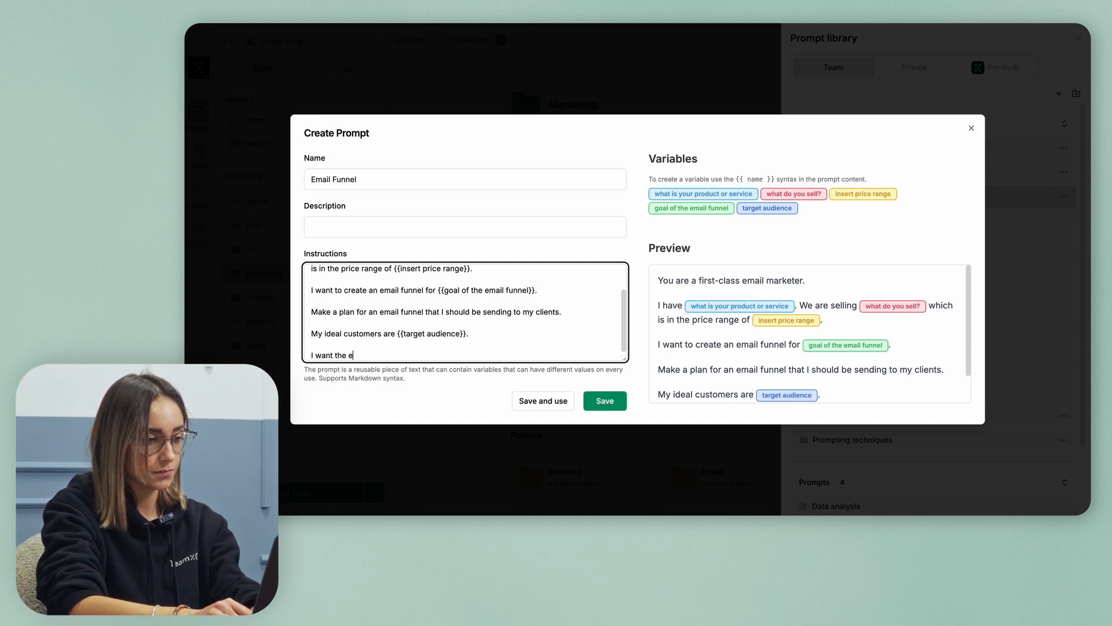
{"action": "type", "text": "mails to sou"}
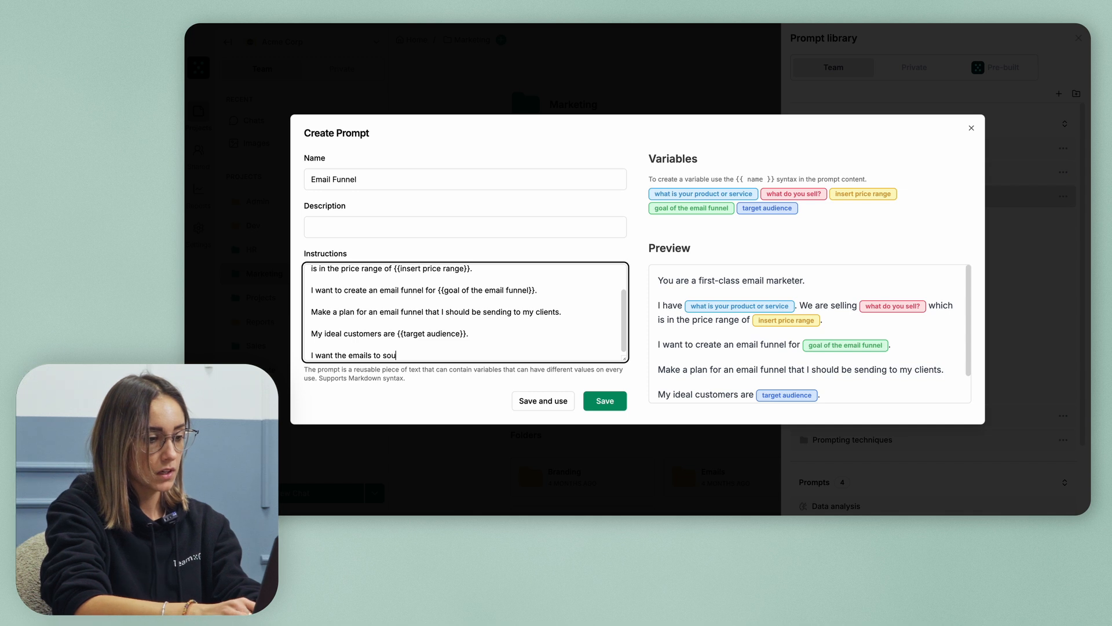
{"action": "type", "text": "nd {{}}"}
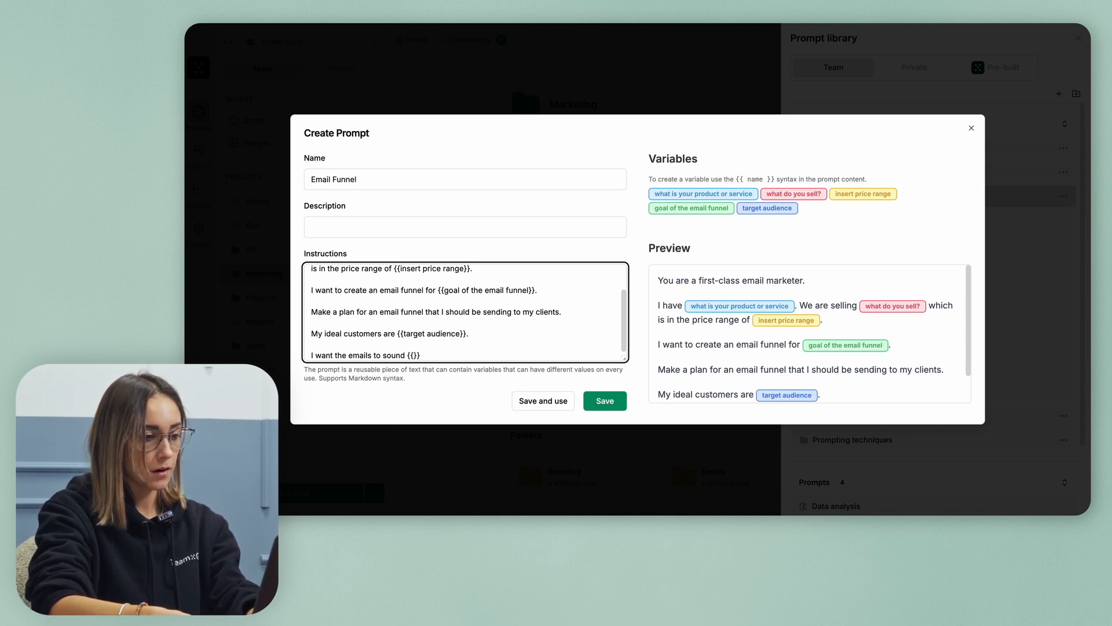
{"action": "type", "text": "tone of voice"}
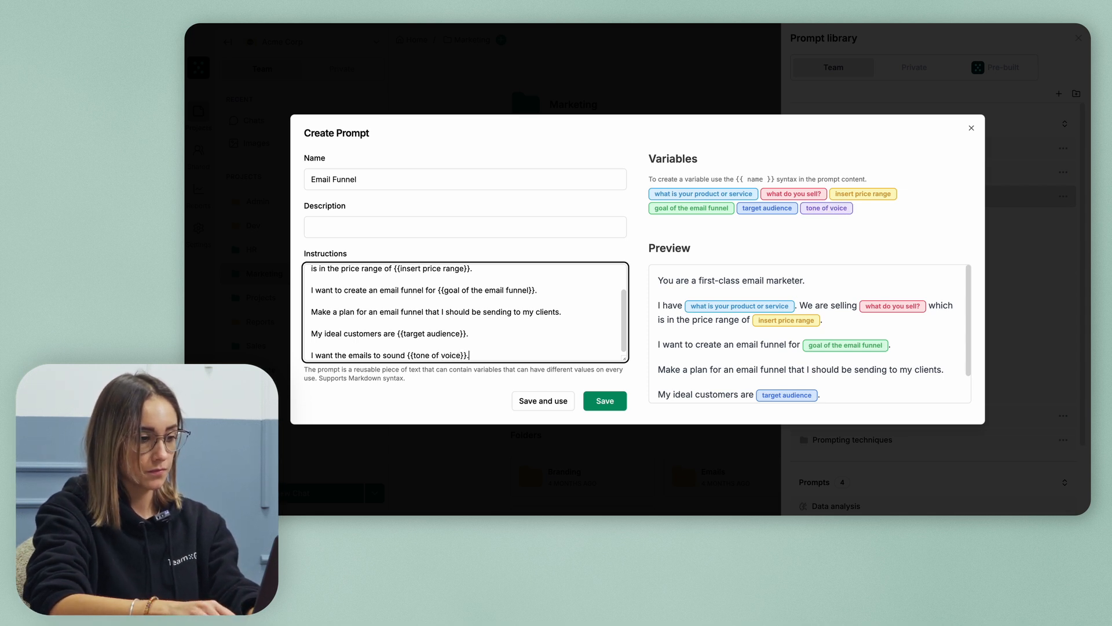
{"action": "type", "text": "."}
{"action": "key", "text": "Return"}
{"action": "key", "text": "Return"}
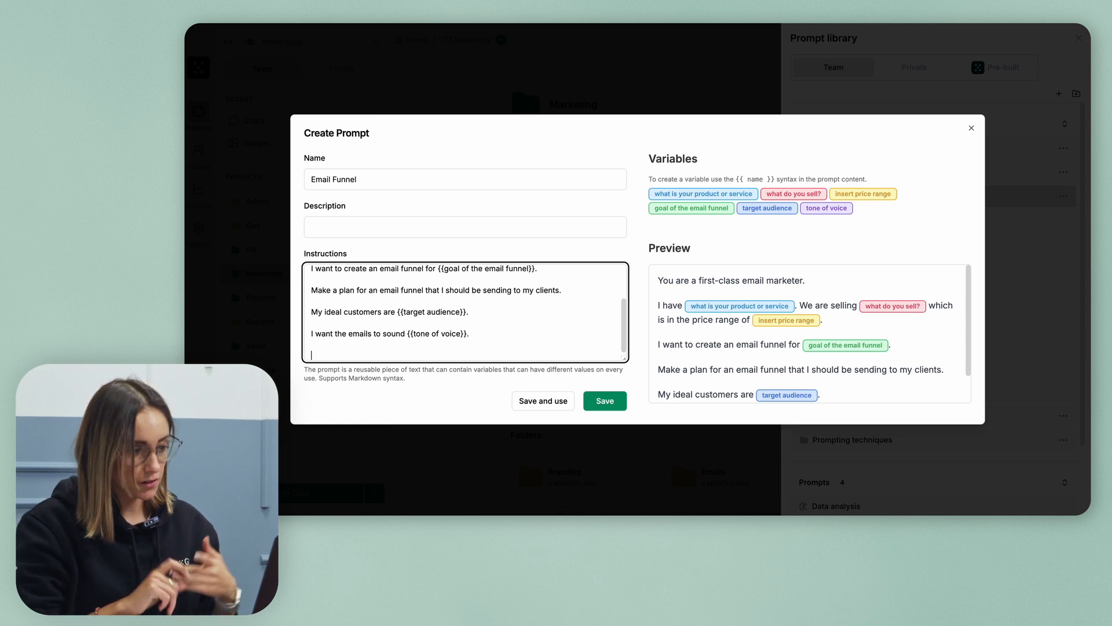
{"action": "type", "text": "Make the"}
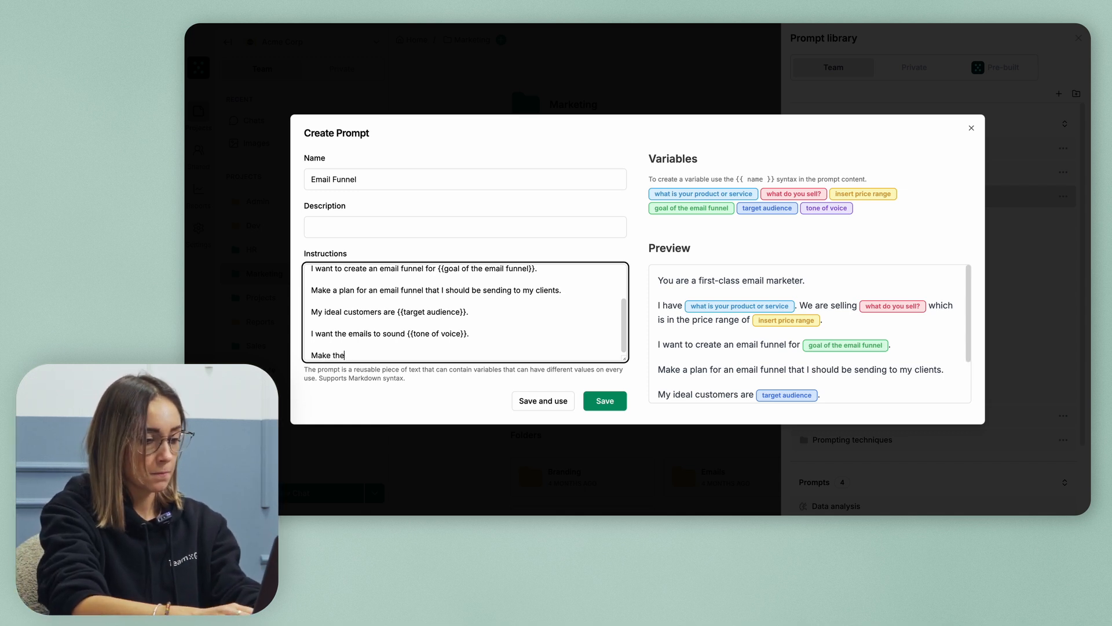
{"action": "type", "text": " emails {{"}
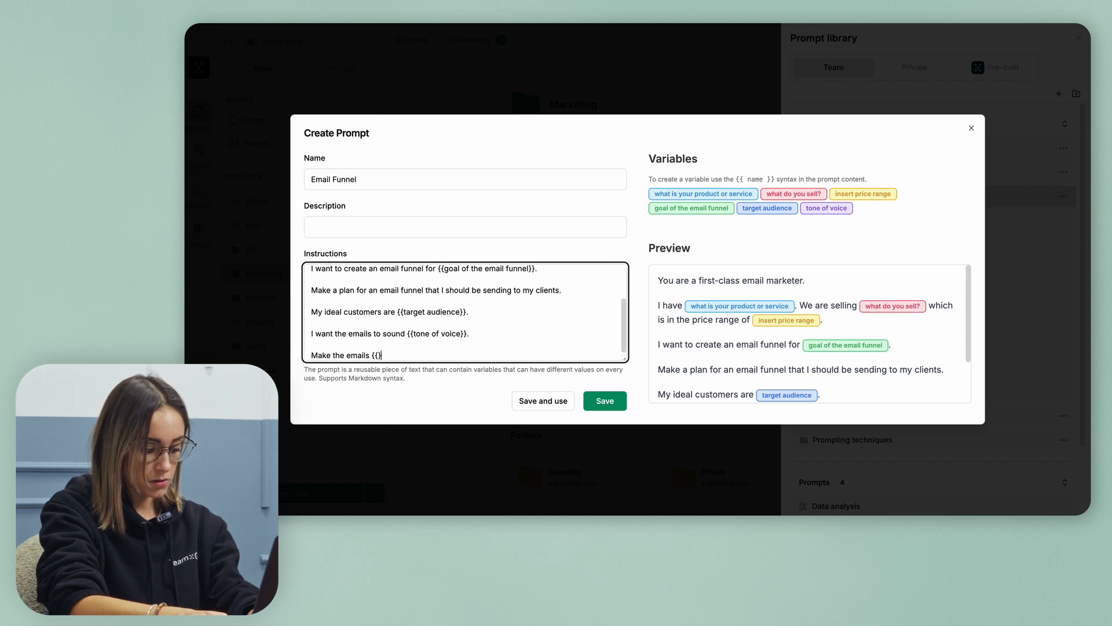
{"action": "type", "text": "short,"}
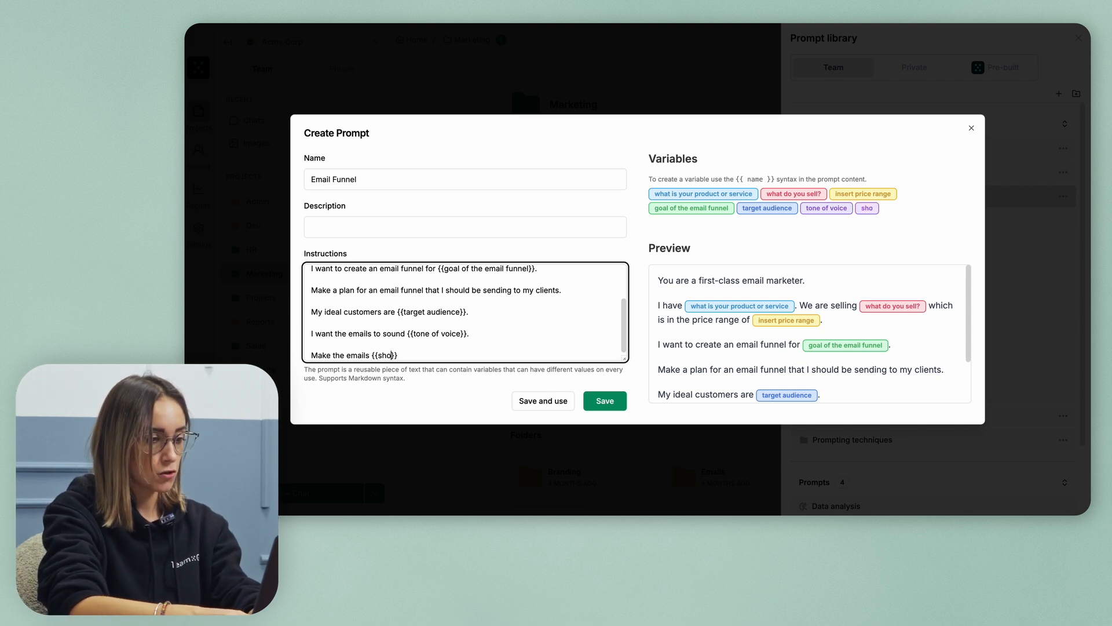
{"action": "type", "text": " medium"}
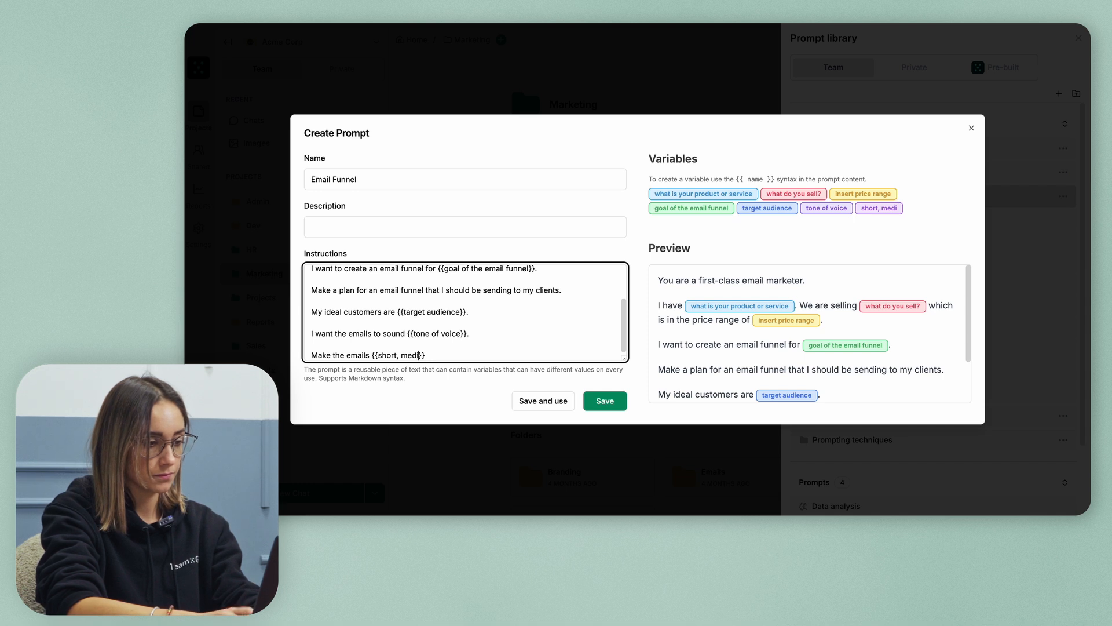
{"action": "type", "text": ", long"}
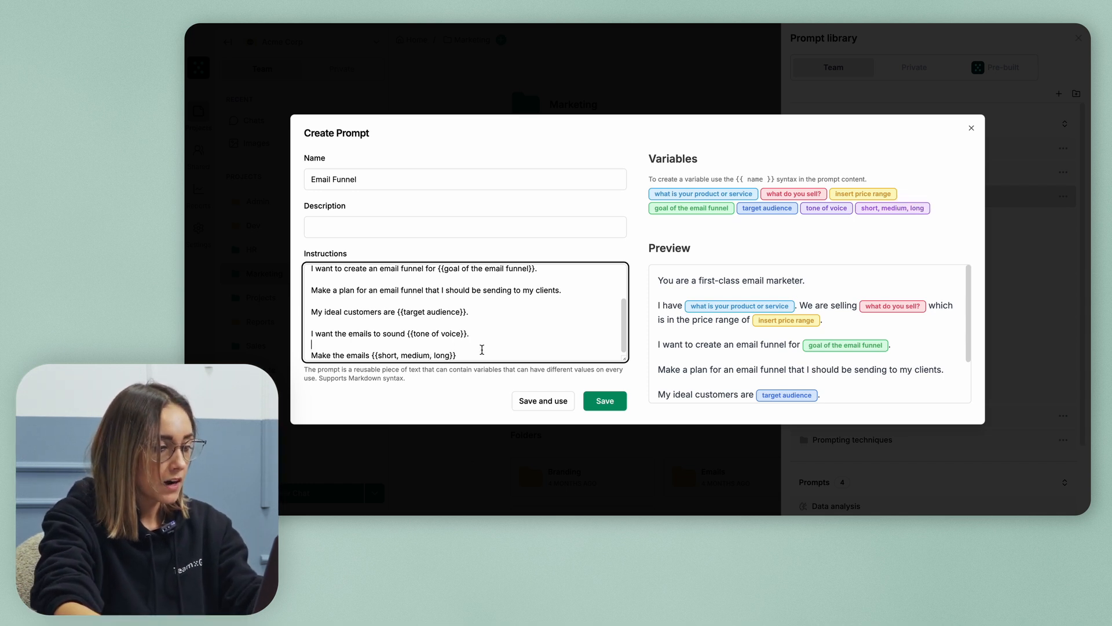
Check the preview and save the Email Funnel prompt
{"action": "scroll", "coordinate": [727, 335], "scroll_direction": "down", "scroll_amount": 3}
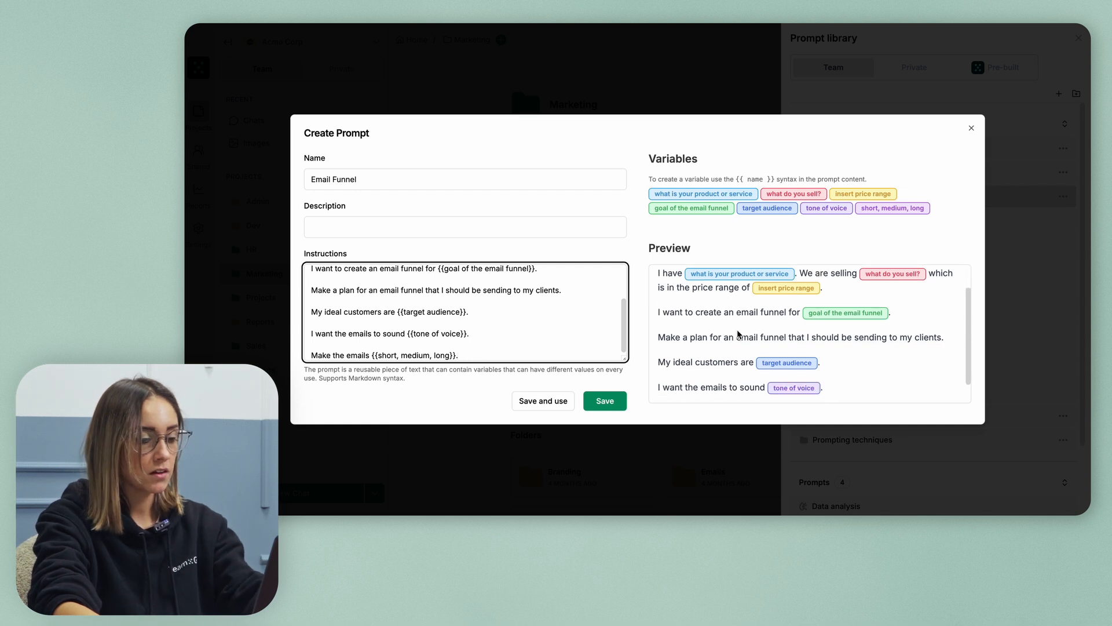
{"action": "scroll", "coordinate": [737, 333], "scroll_direction": "up", "scroll_amount": 3}
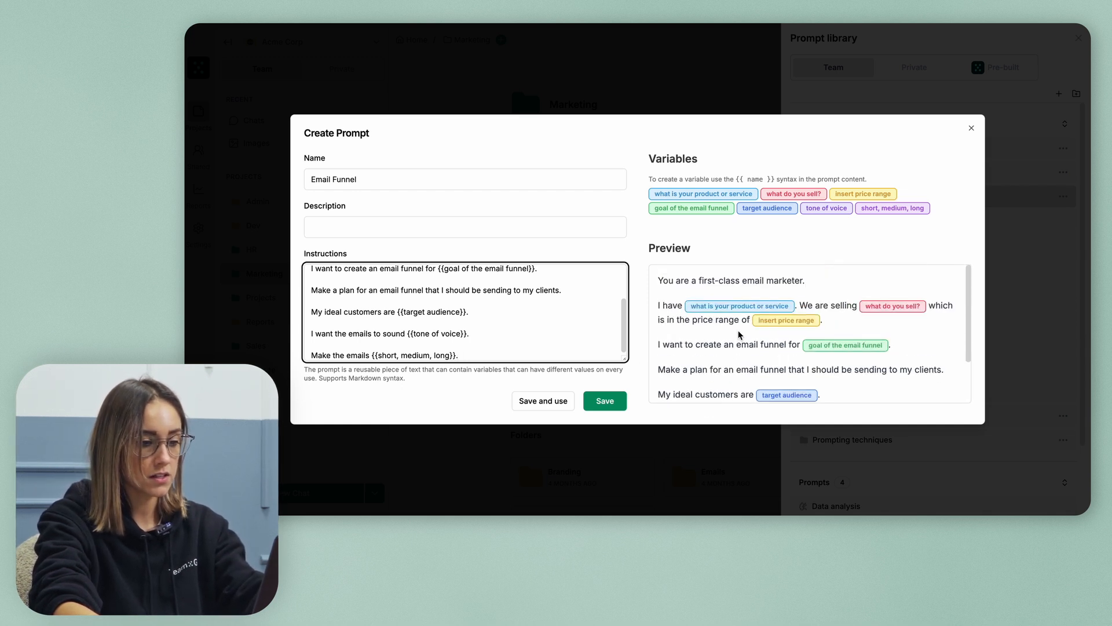
{"action": "scroll", "coordinate": [738, 335], "scroll_direction": "down", "scroll_amount": 3}
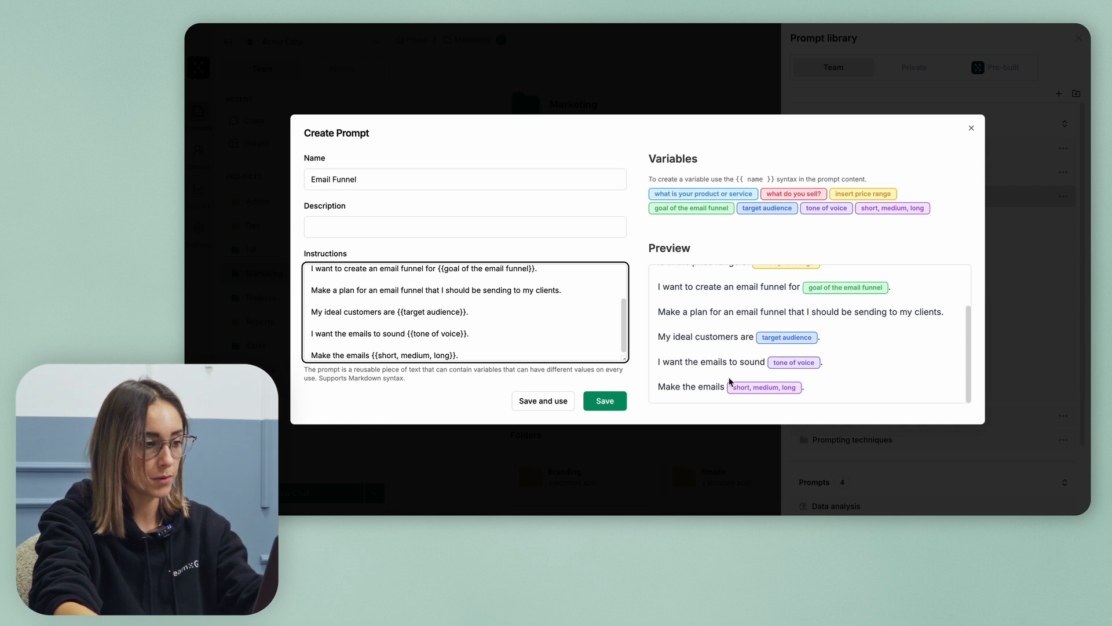
{"action": "left_click", "coordinate": [602, 405]}
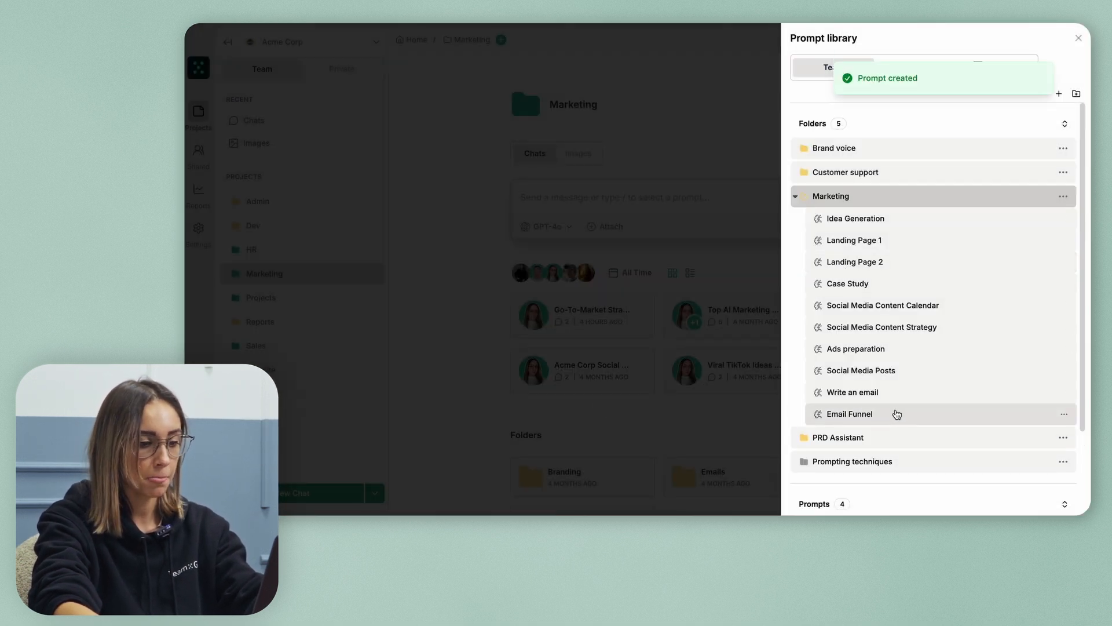
In Marketing's Emails project, load the Email Funnel prompt from the prompt library
{"action": "left_click", "coordinate": [1077, 36]}
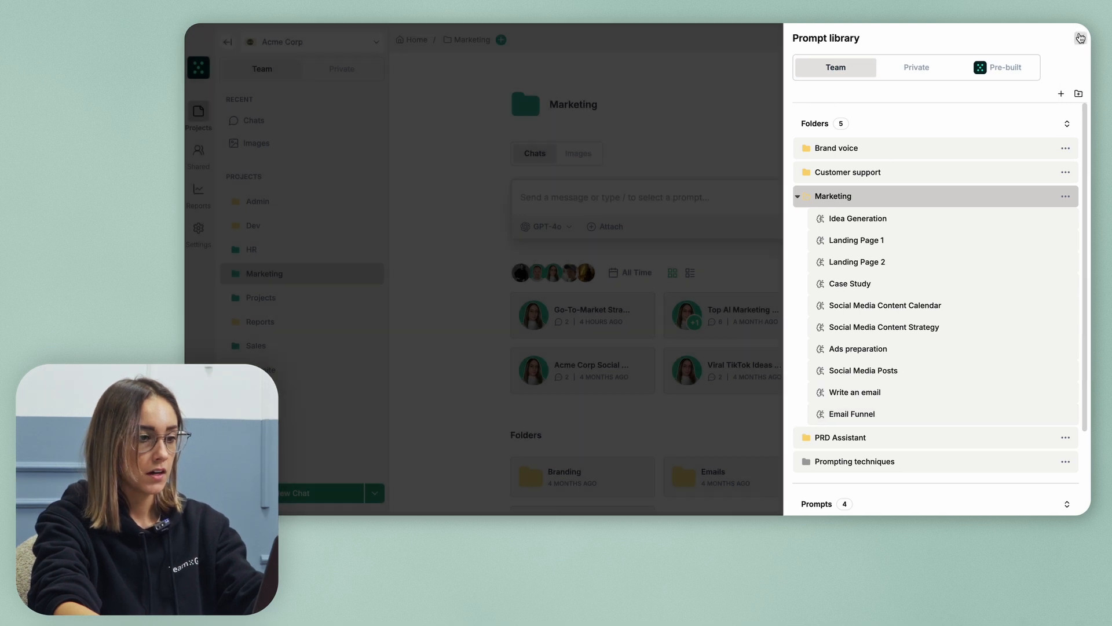
{"action": "left_click", "coordinate": [620, 205]}
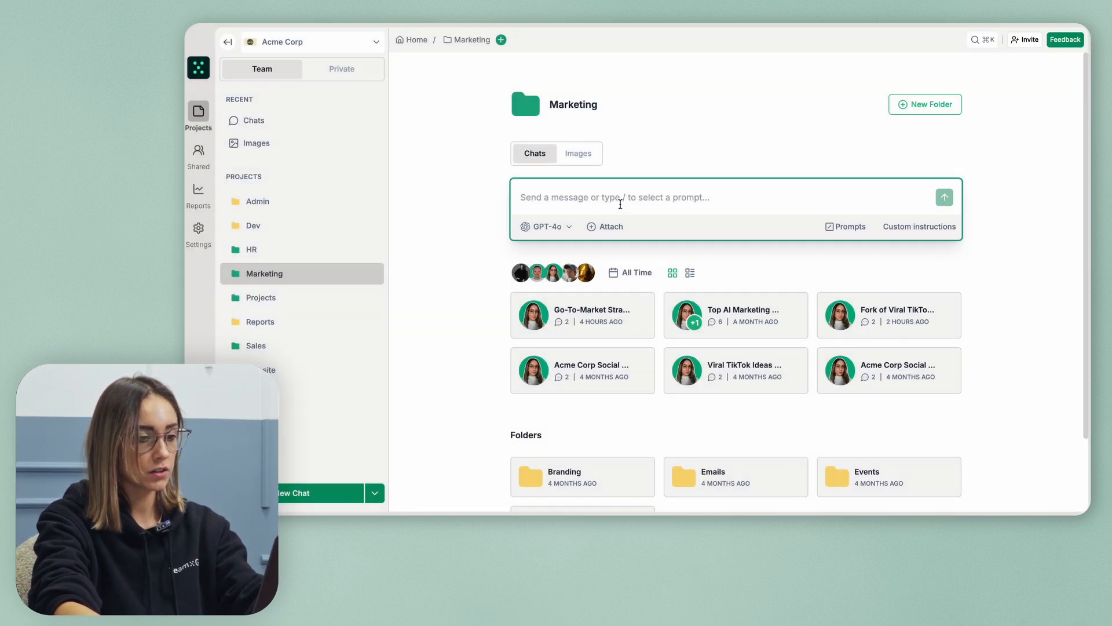
{"action": "scroll", "coordinate": [677, 305], "scroll_direction": "down", "scroll_amount": 2}
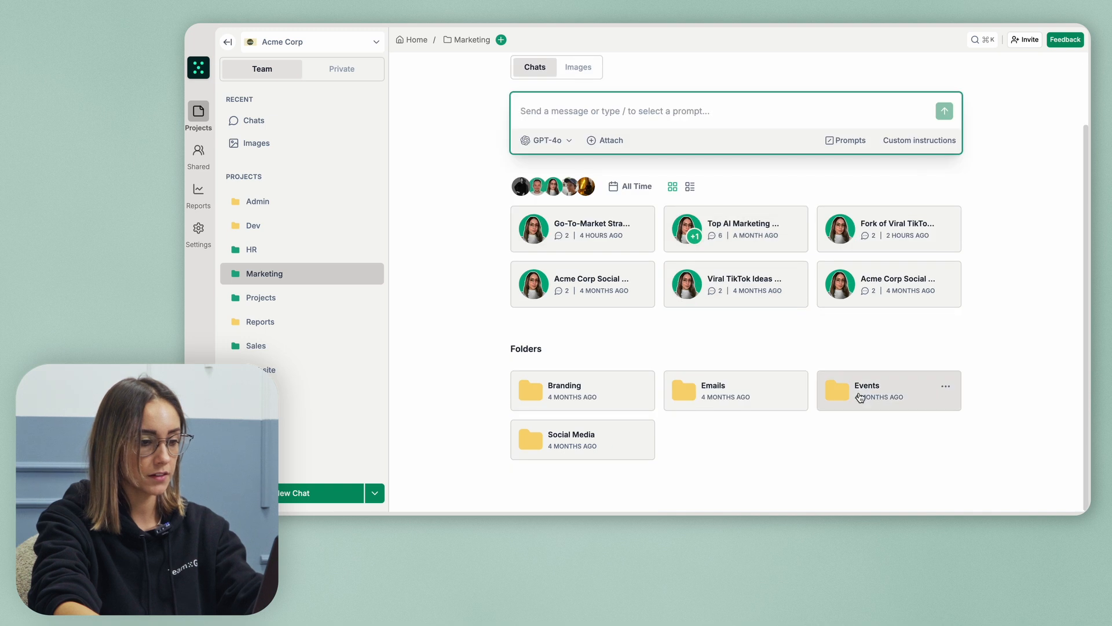
{"action": "left_click", "coordinate": [770, 397]}
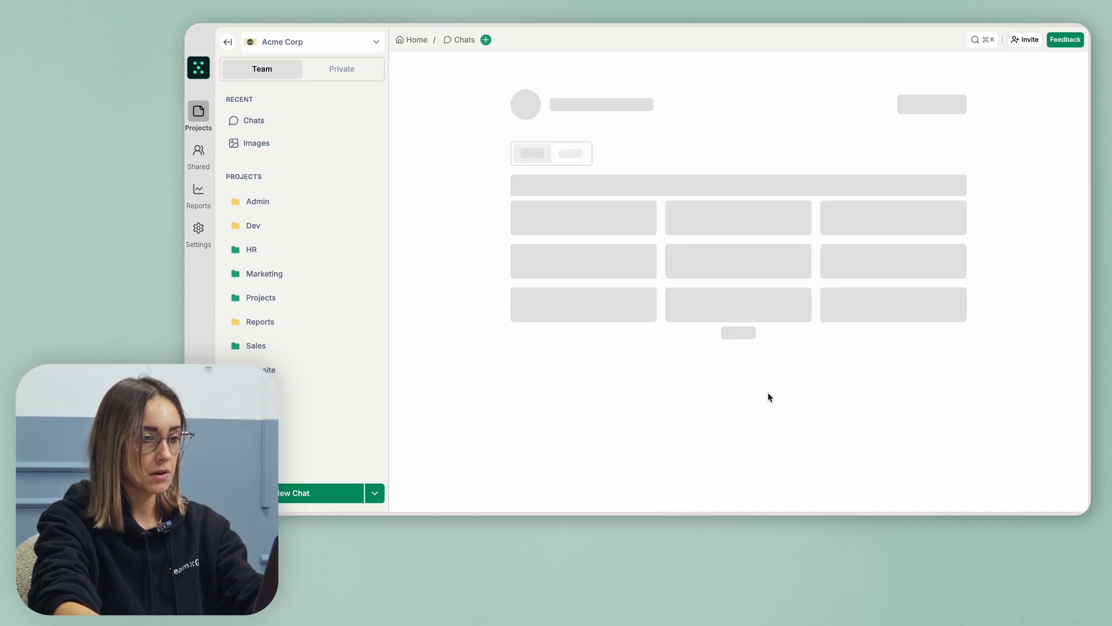
{"action": "left_click", "coordinate": [835, 231]}
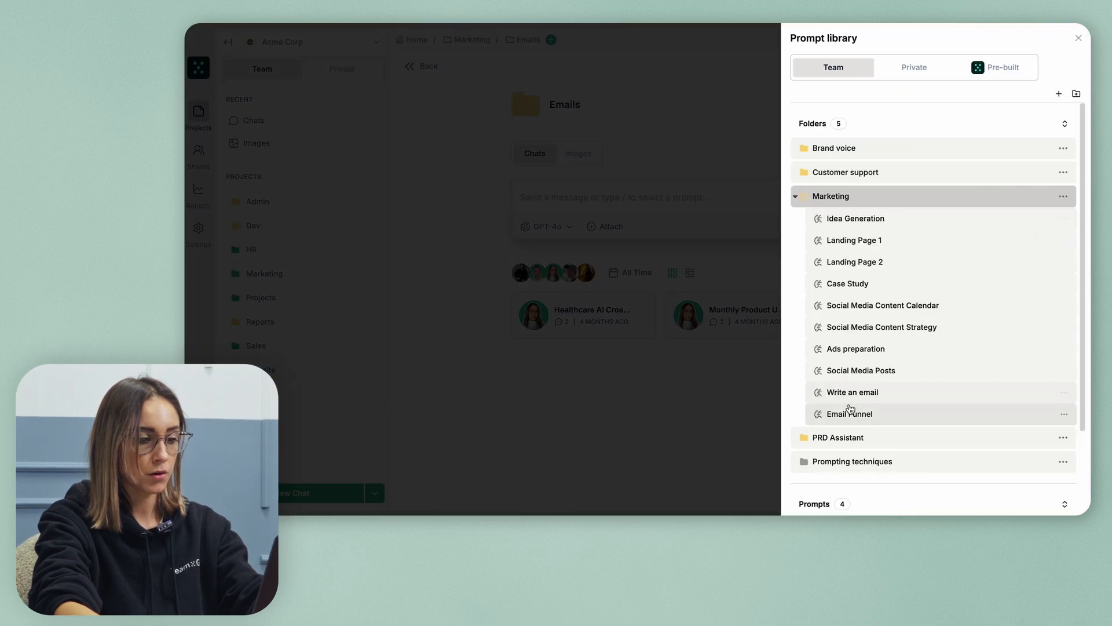
{"action": "left_click", "coordinate": [850, 412]}
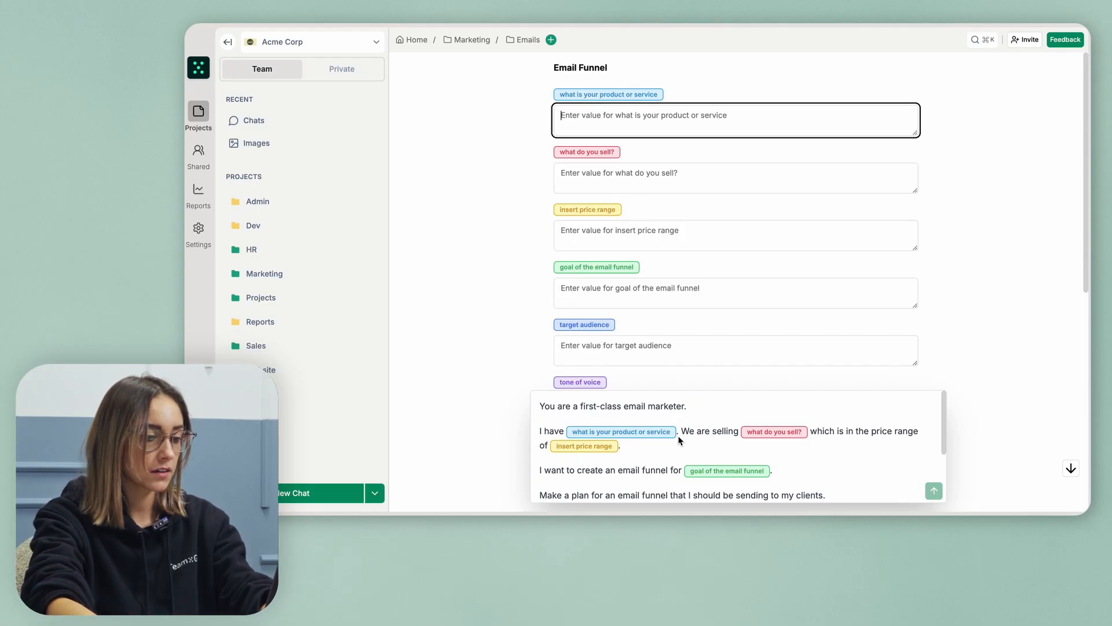
Review the Email Funnel variable form and start typing 'e-commerce' into the product or service field
{"action": "scroll", "coordinate": [679, 432], "scroll_direction": "down", "scroll_amount": 3}
{"action": "scroll", "coordinate": [695, 405], "scroll_direction": "up", "scroll_amount": 3}
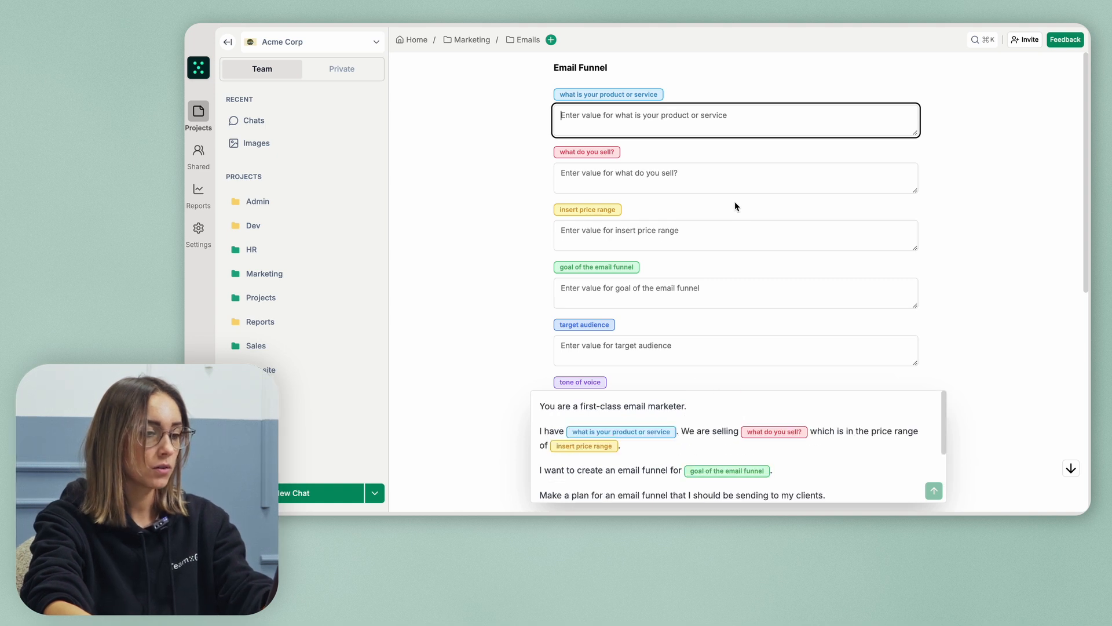
{"action": "scroll", "coordinate": [663, 114], "scroll_direction": "down", "scroll_amount": 1}
{"action": "scroll", "coordinate": [662, 114], "scroll_direction": "up", "scroll_amount": 1}
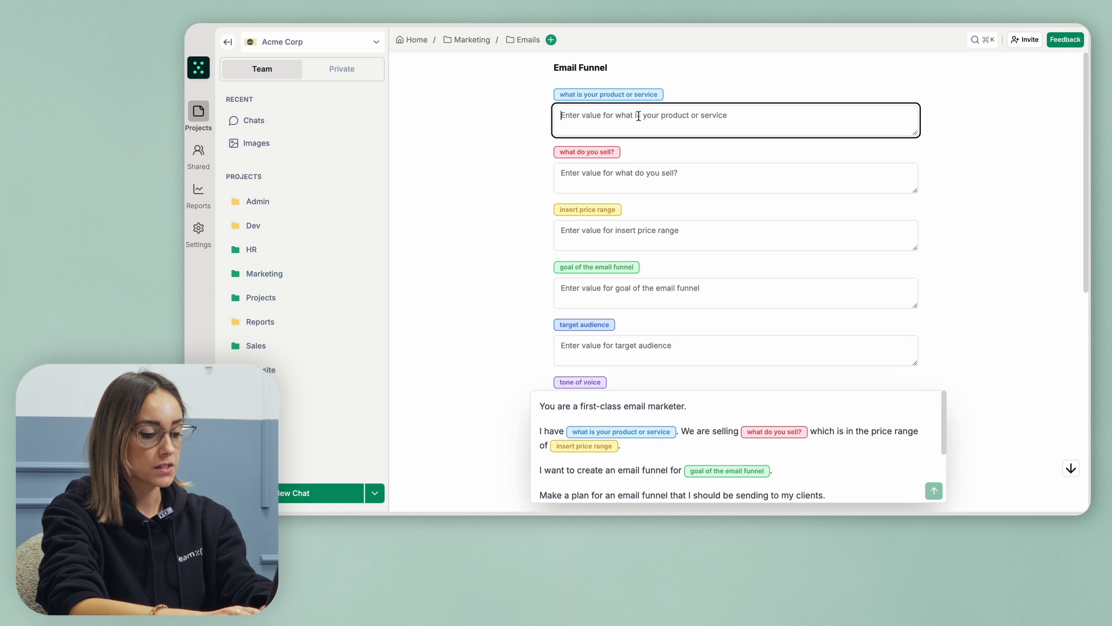
{"action": "type", "text": "ec"}
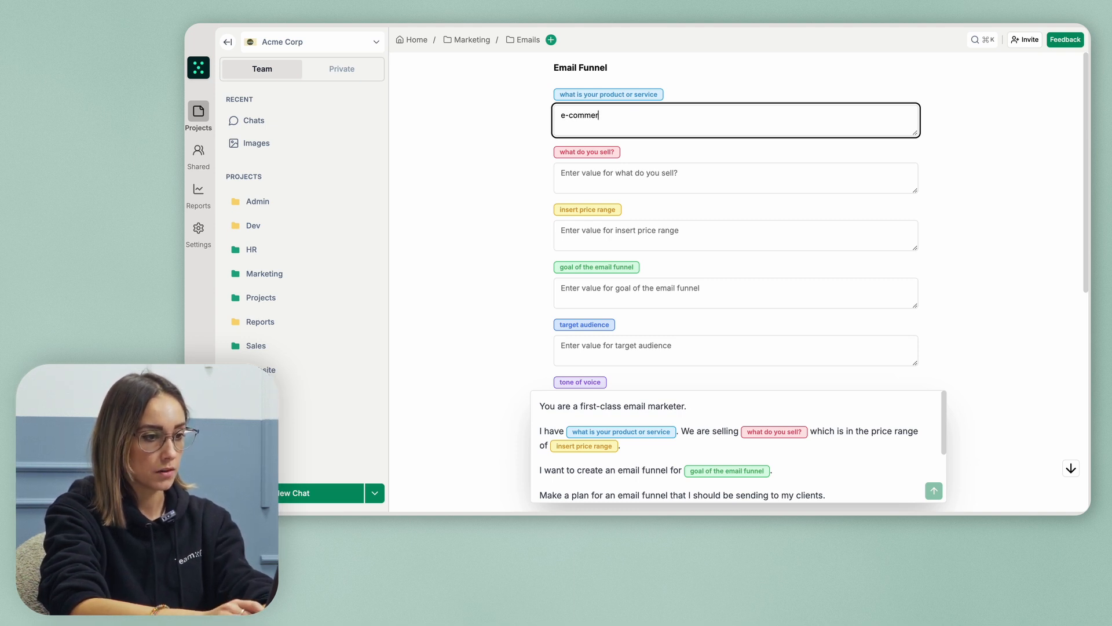
Enter the EcoTrek Backpack's materials, capacity and colours, and a $150 price range
{"action": "left_click", "coordinate": [598, 173]}
{"action": "type", "text": "EcoTre"}
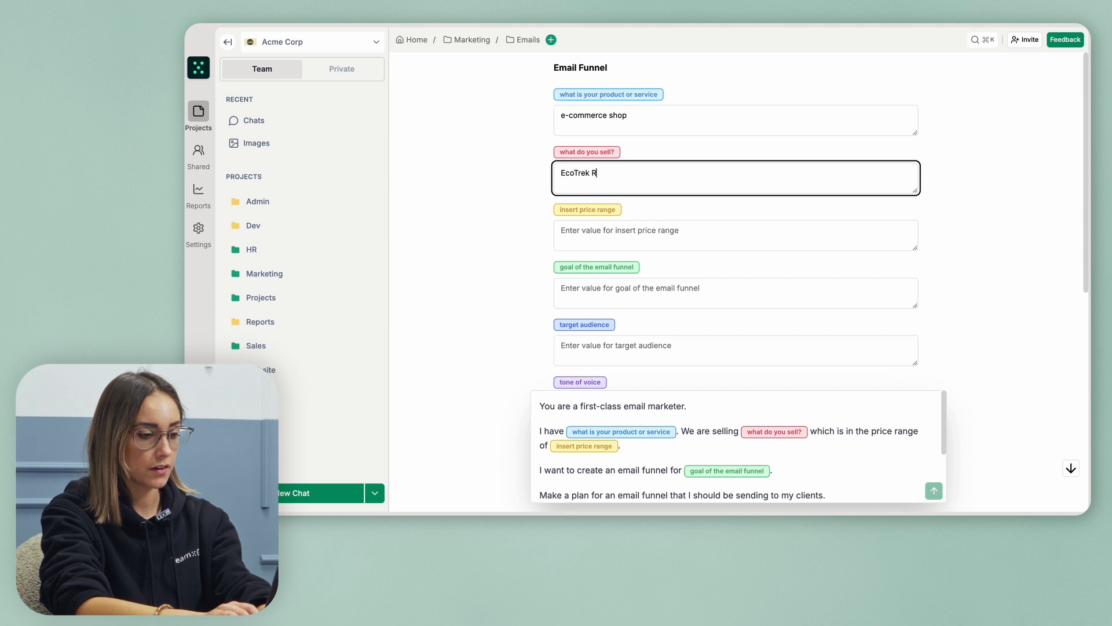
{"action": "type", "text": "k Backpack"}
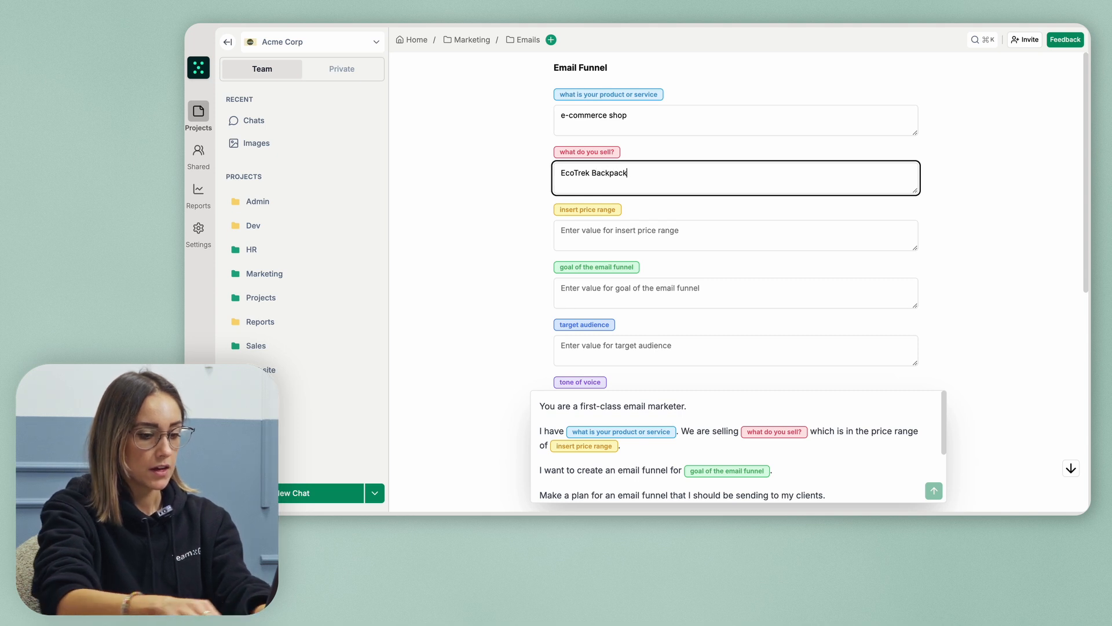
{"action": "type", "text": "- Materials: 100% recycled polyester from plastic bottles, recycled nylon from fishing nets - Capacity: 40 liters - Colors: Forest Green, Ocean Blue, Mountain Gray"}
{"action": "scroll", "coordinate": [562, 169], "scroll_direction": "up", "scroll_amount": 2}
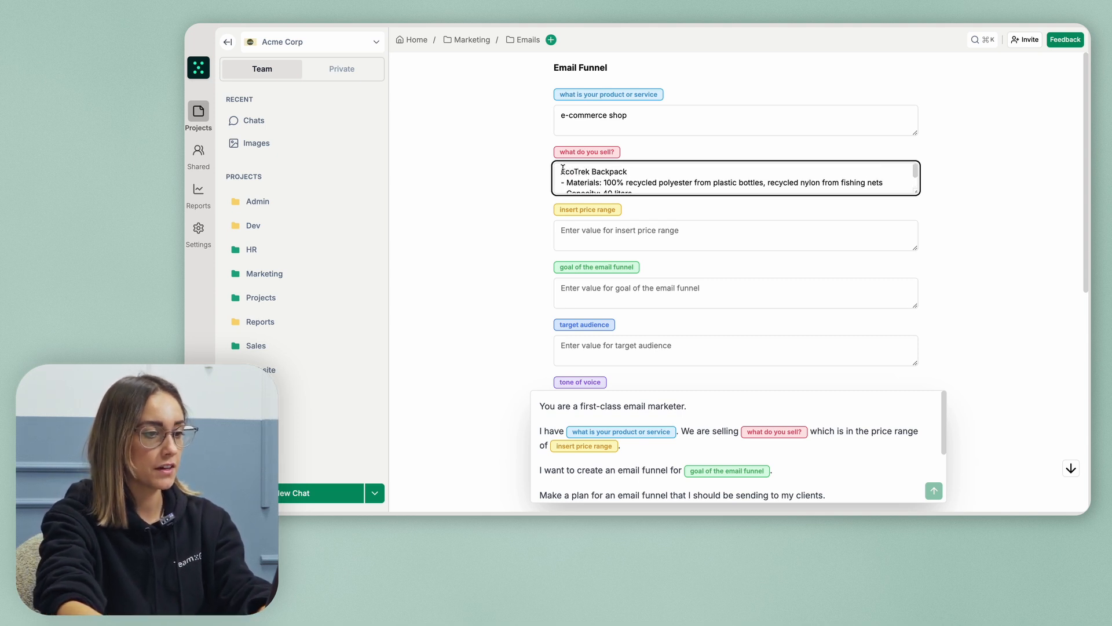
{"action": "scroll", "coordinate": [586, 176], "scroll_direction": "down", "scroll_amount": 4}
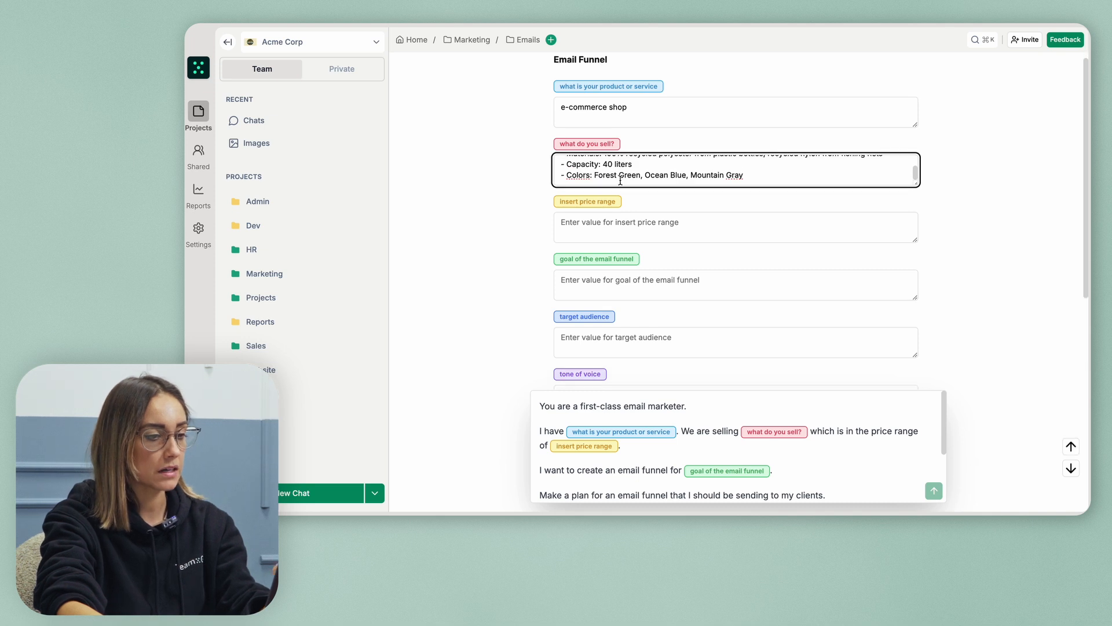
{"action": "scroll", "coordinate": [635, 221], "scroll_direction": "down", "scroll_amount": 1}
{"action": "left_click", "coordinate": [634, 212]}
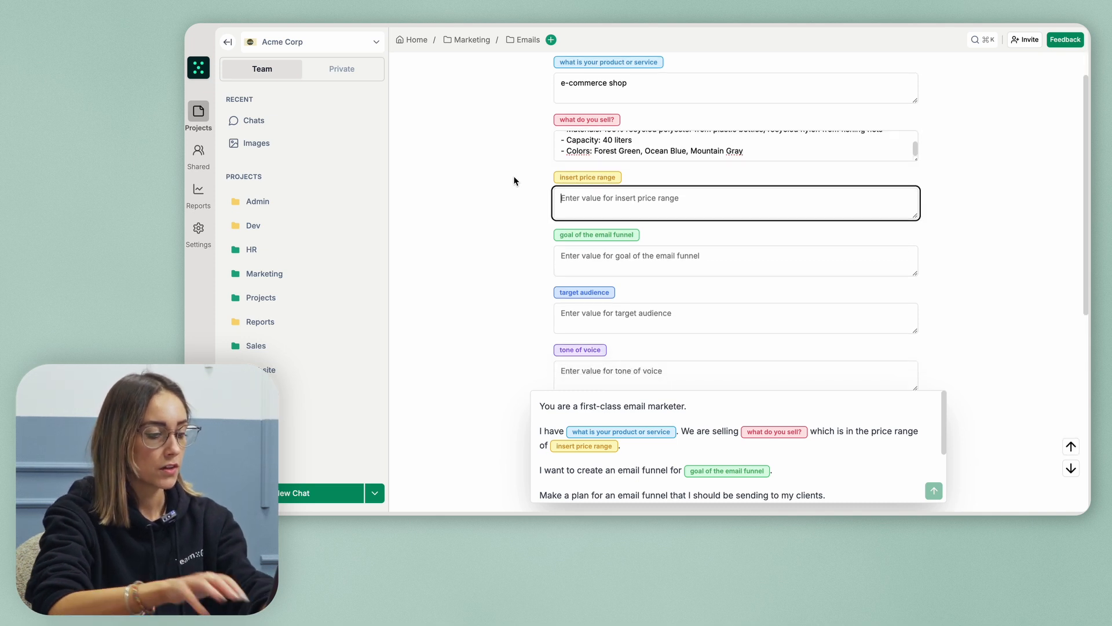
{"action": "type", "text": "$150"}
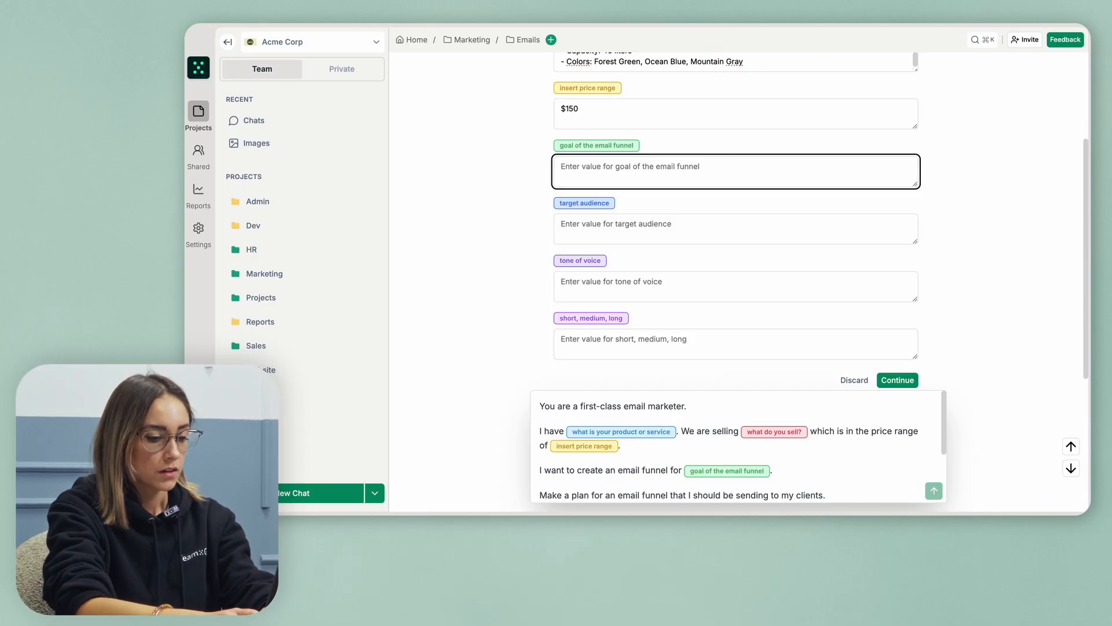
Fill in the cart goal, hikers aged 25-45, a funny tone and short emails, then apply
{"action": "type", "text": "ut in the cart"}
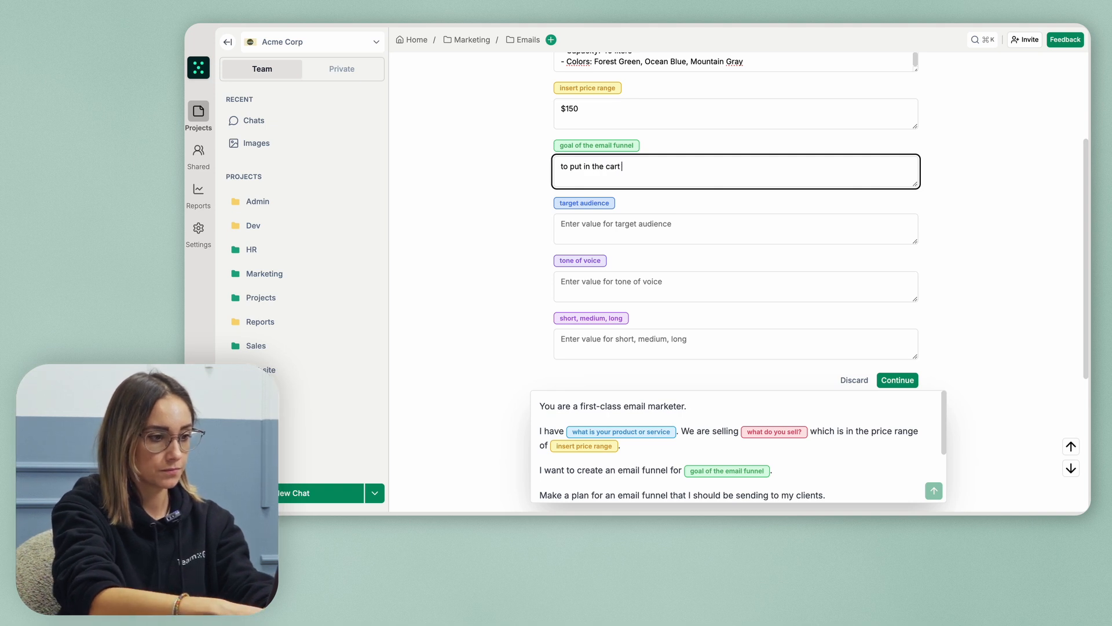
{"action": "left_click", "coordinate": [636, 220]}
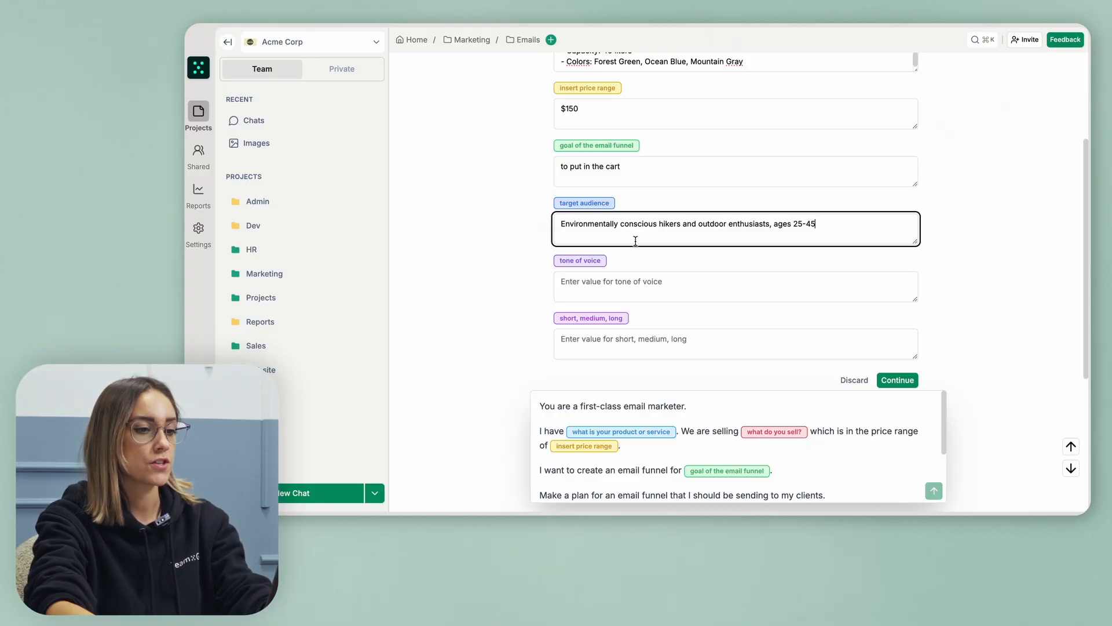
{"action": "left_click", "coordinate": [645, 278]}
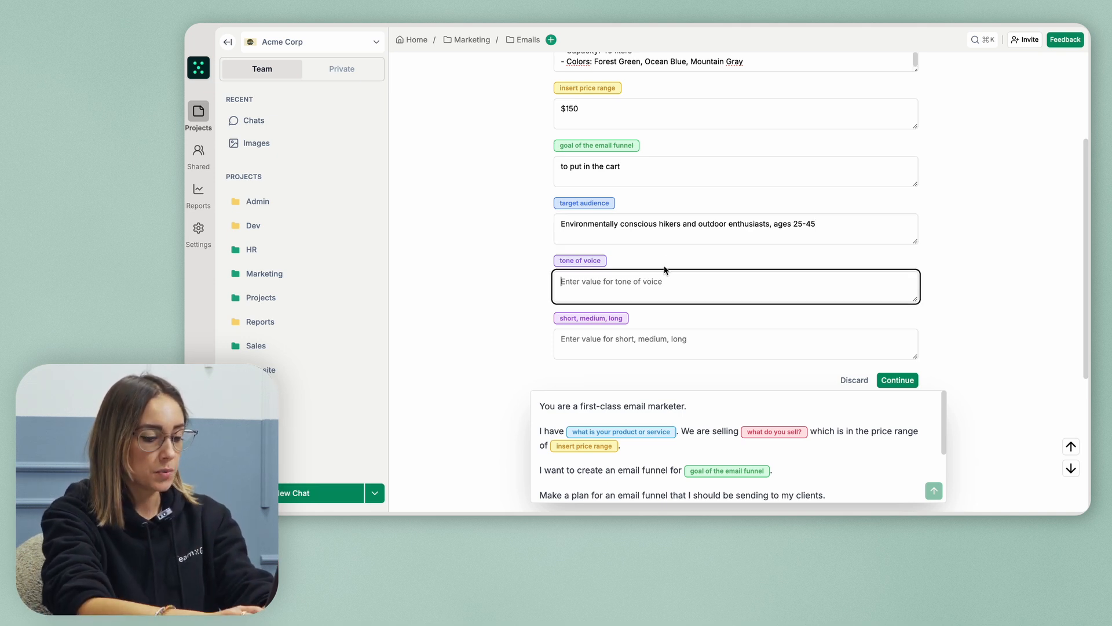
{"action": "type", "text": "funny"}
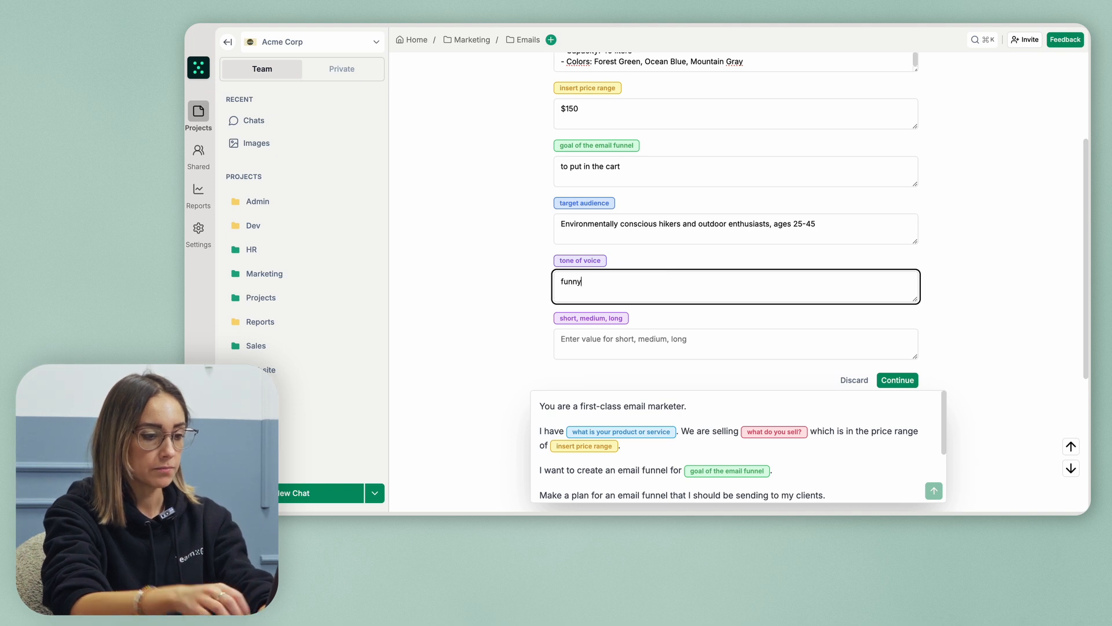
{"action": "left_click", "coordinate": [661, 347]}
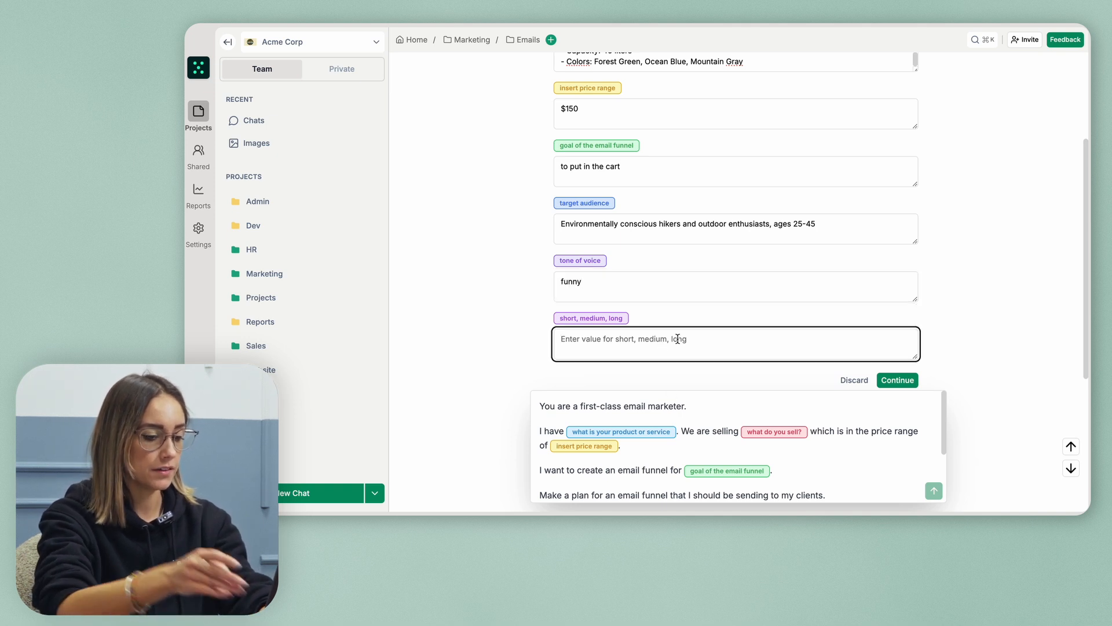
{"action": "type", "text": "short"}
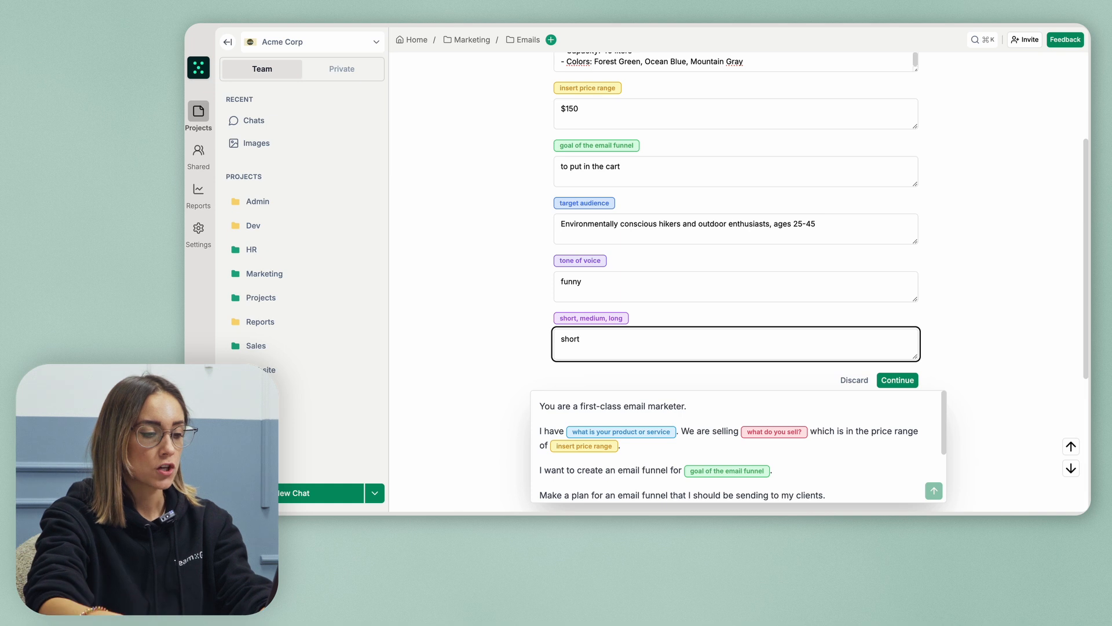
{"action": "left_click", "coordinate": [897, 380]}
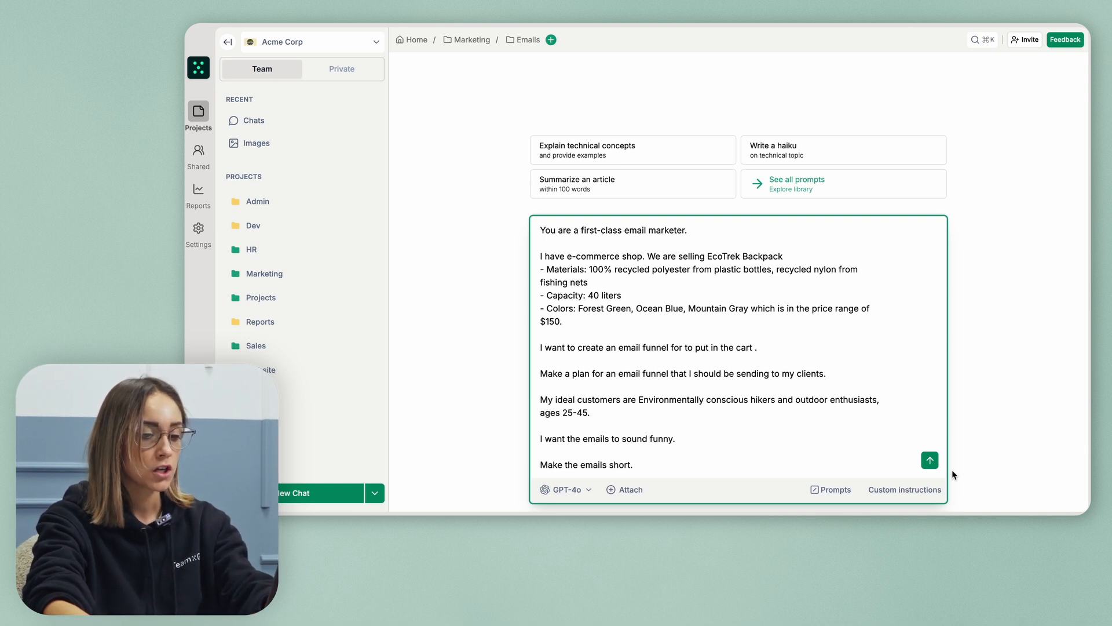
Send the completed prompt and read through the humorous EcoTrek Backpack email funnel plan
{"action": "left_click", "coordinate": [928, 462]}
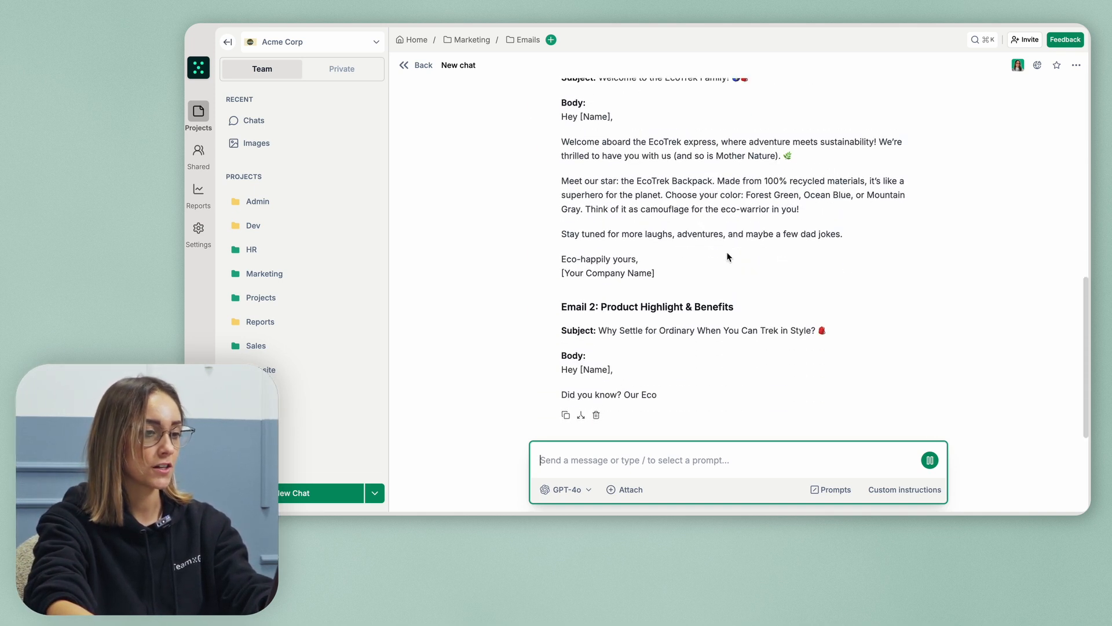
{"action": "scroll", "coordinate": [728, 256], "scroll_direction": "up", "scroll_amount": 3}
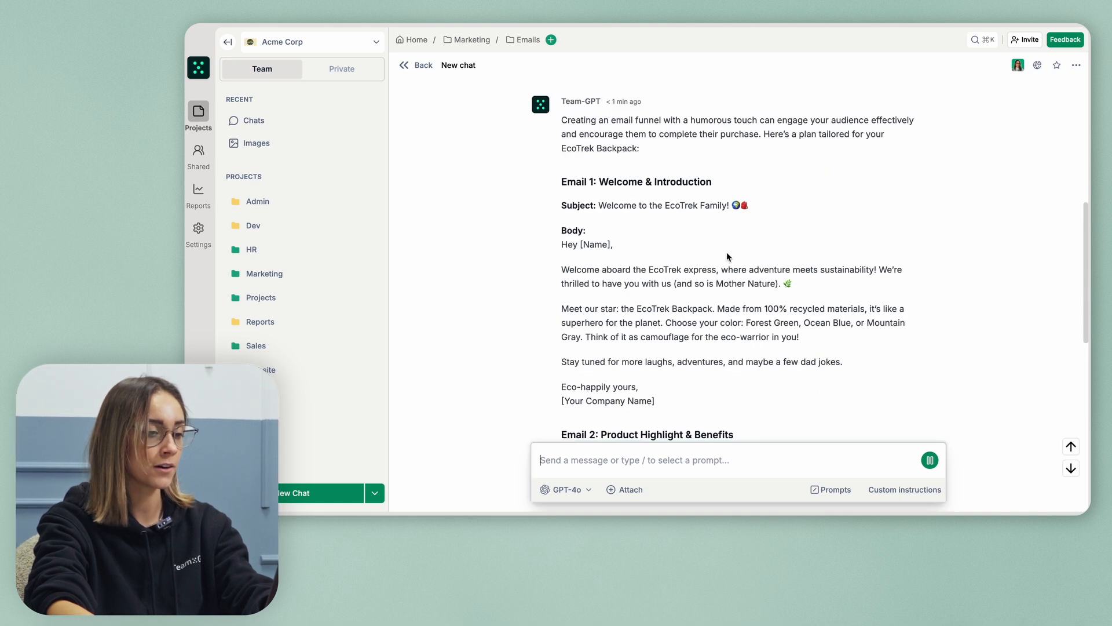
{"action": "scroll", "coordinate": [728, 256], "scroll_direction": "down", "scroll_amount": 1}
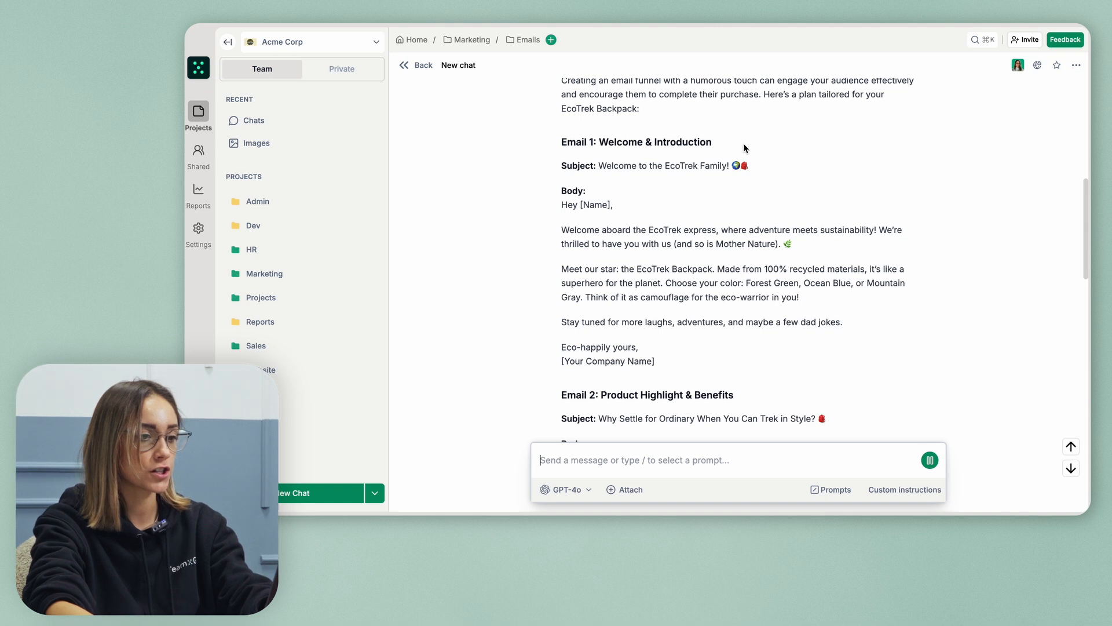
{"action": "scroll", "coordinate": [744, 148], "scroll_direction": "down", "scroll_amount": 1}
{"action": "scroll", "coordinate": [645, 247], "scroll_direction": "down", "scroll_amount": 1}
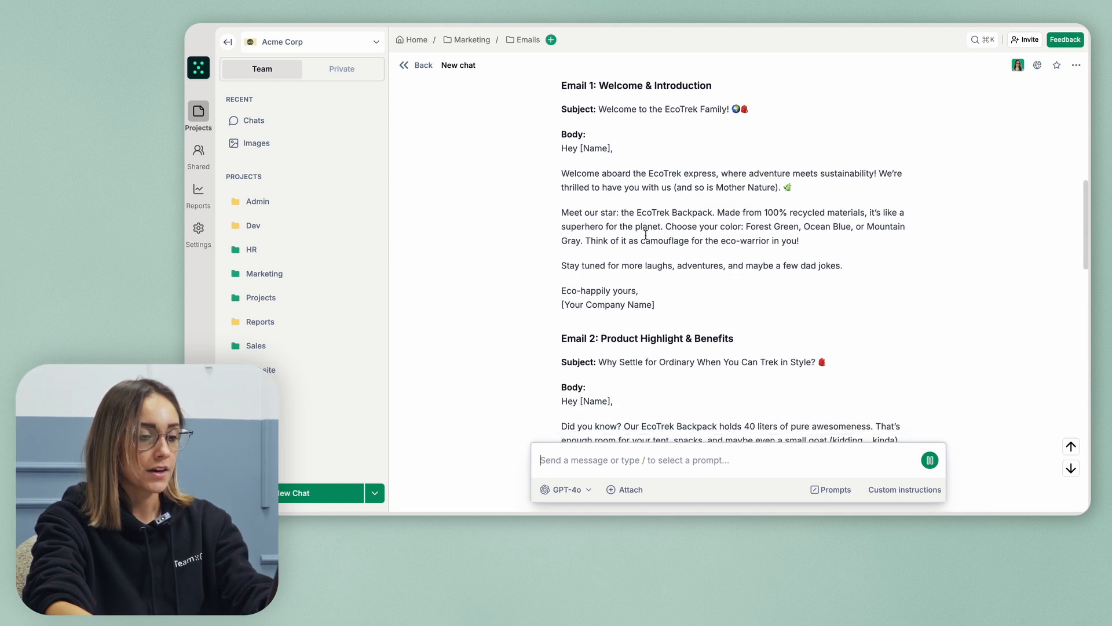
{"action": "scroll", "coordinate": [726, 174], "scroll_direction": "down", "scroll_amount": 5}
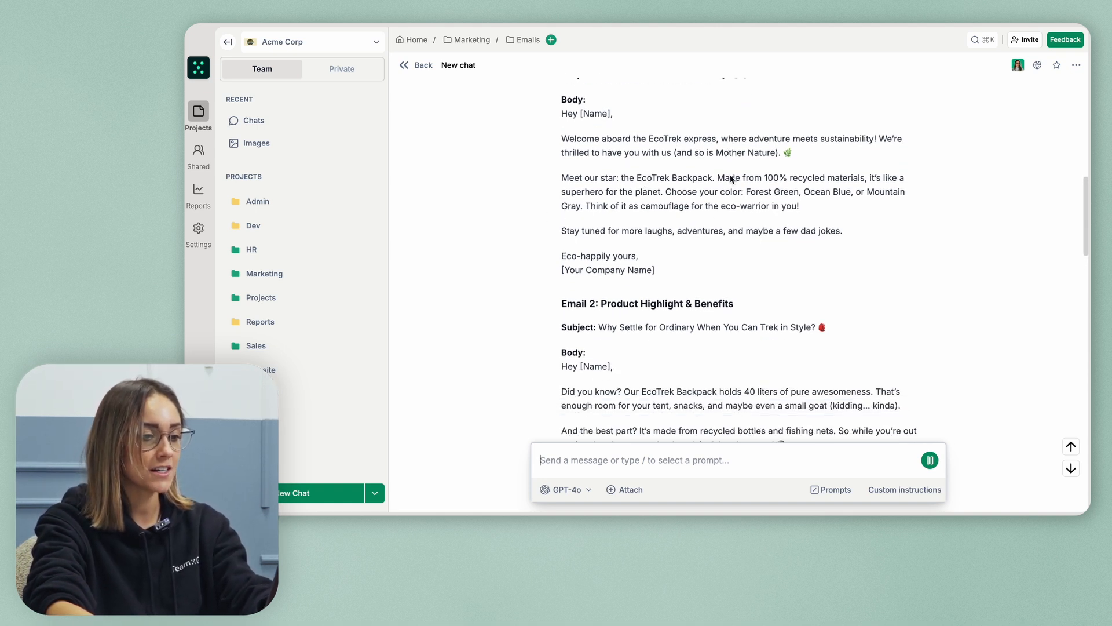
{"action": "scroll", "coordinate": [726, 228], "scroll_direction": "down", "scroll_amount": 3}
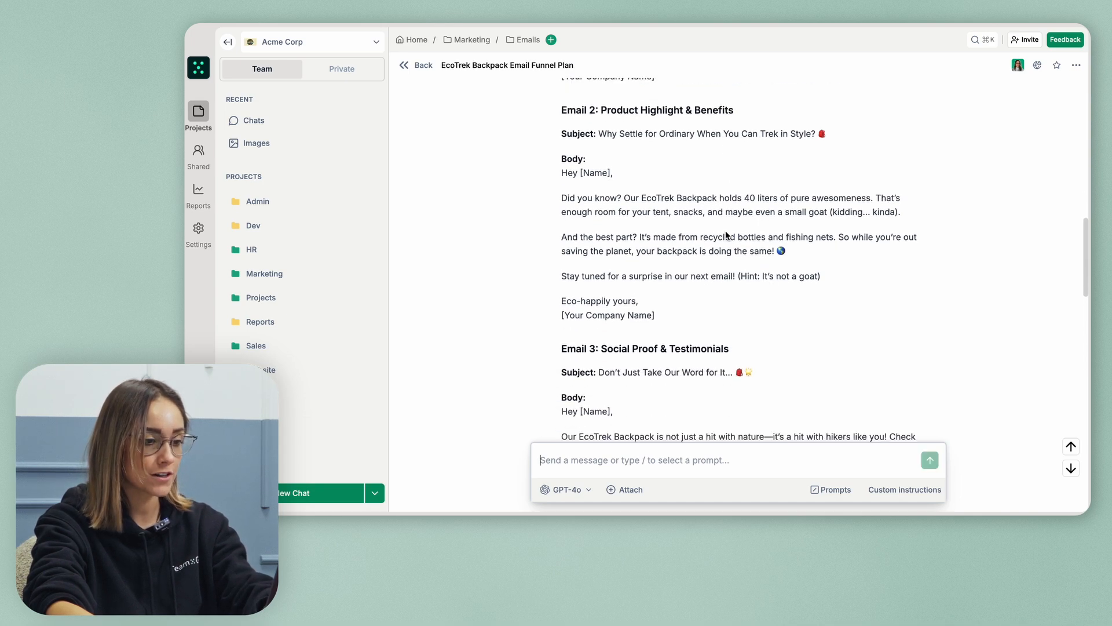